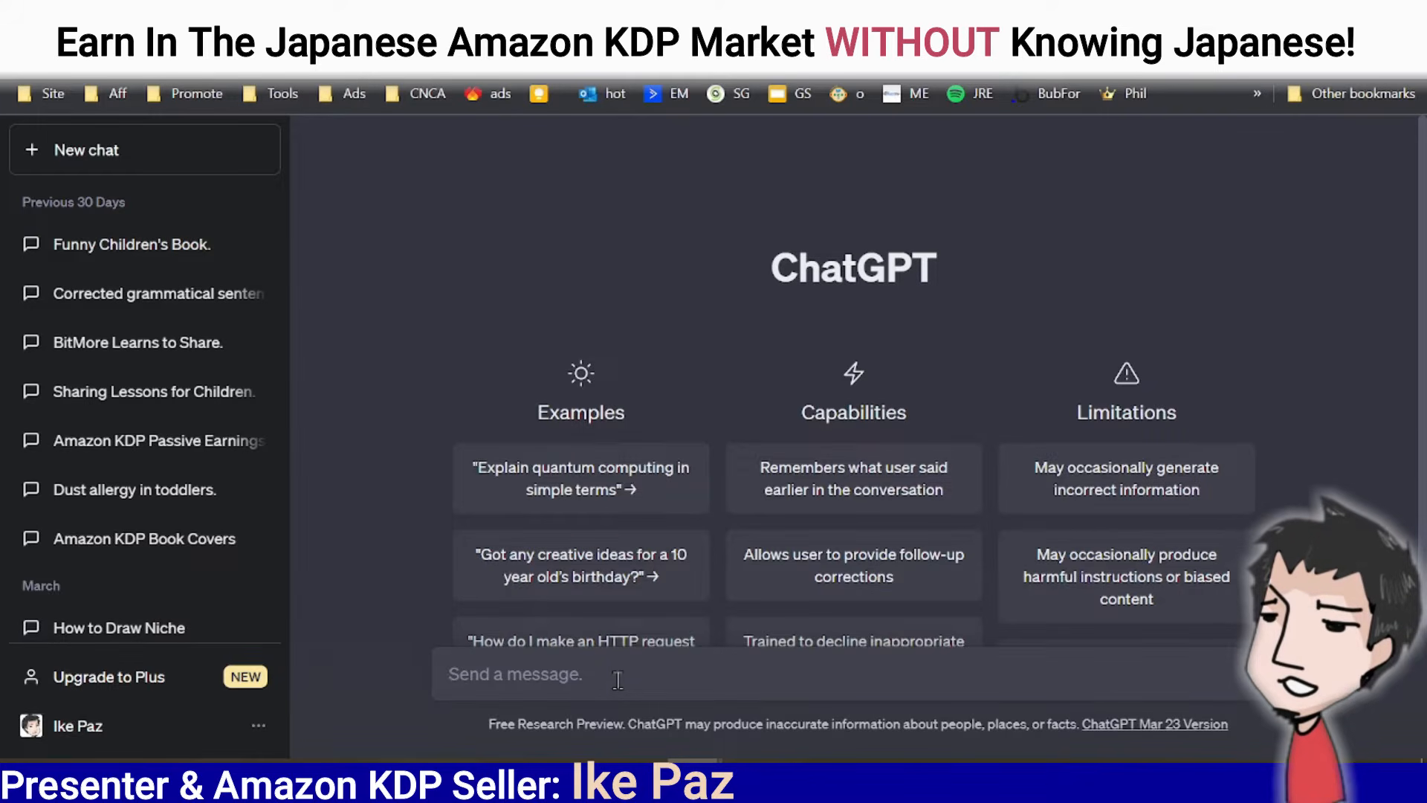
Ask ChatGPT for a list of ten animals written in hiragana.
{"action": "type", "text": "In"}
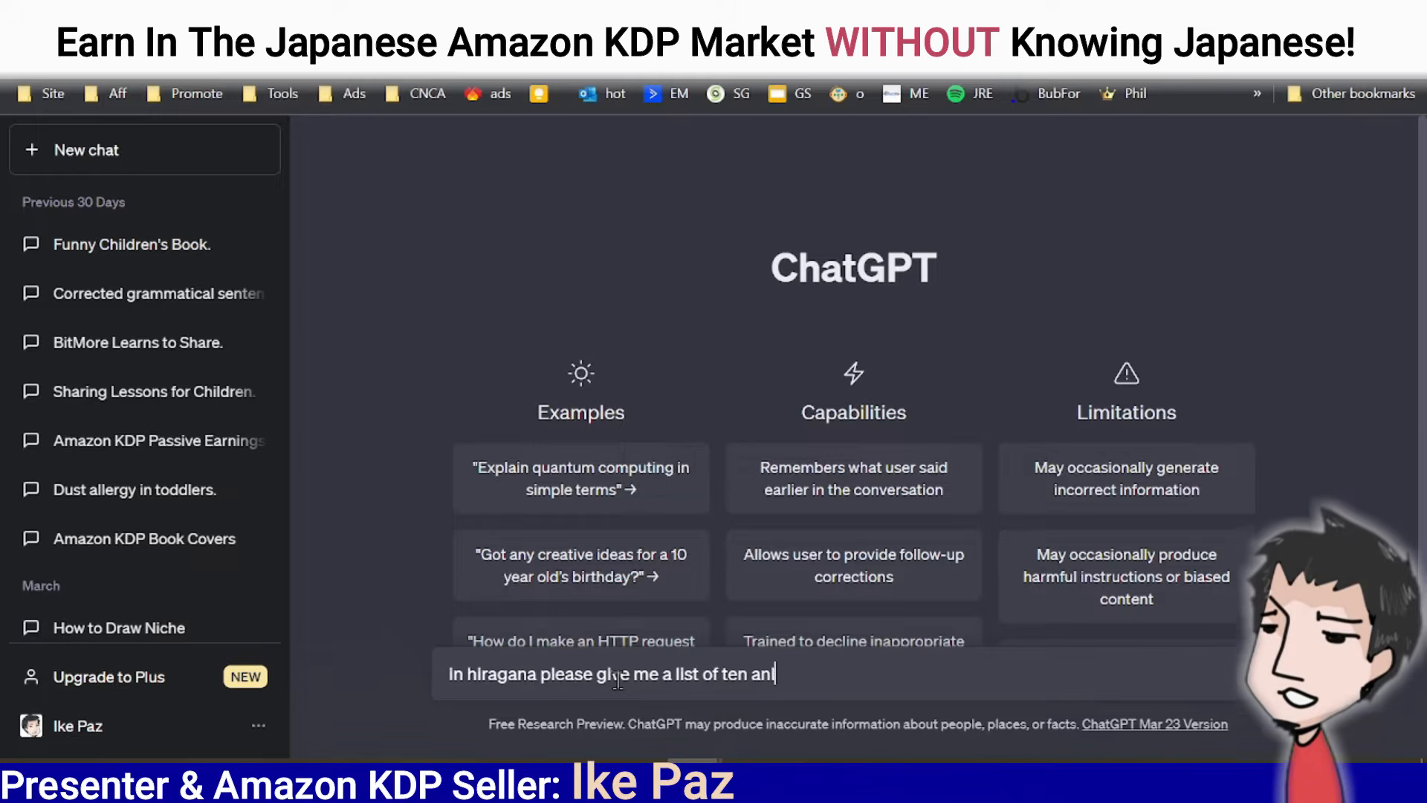
{"action": "key", "text": "Return"}
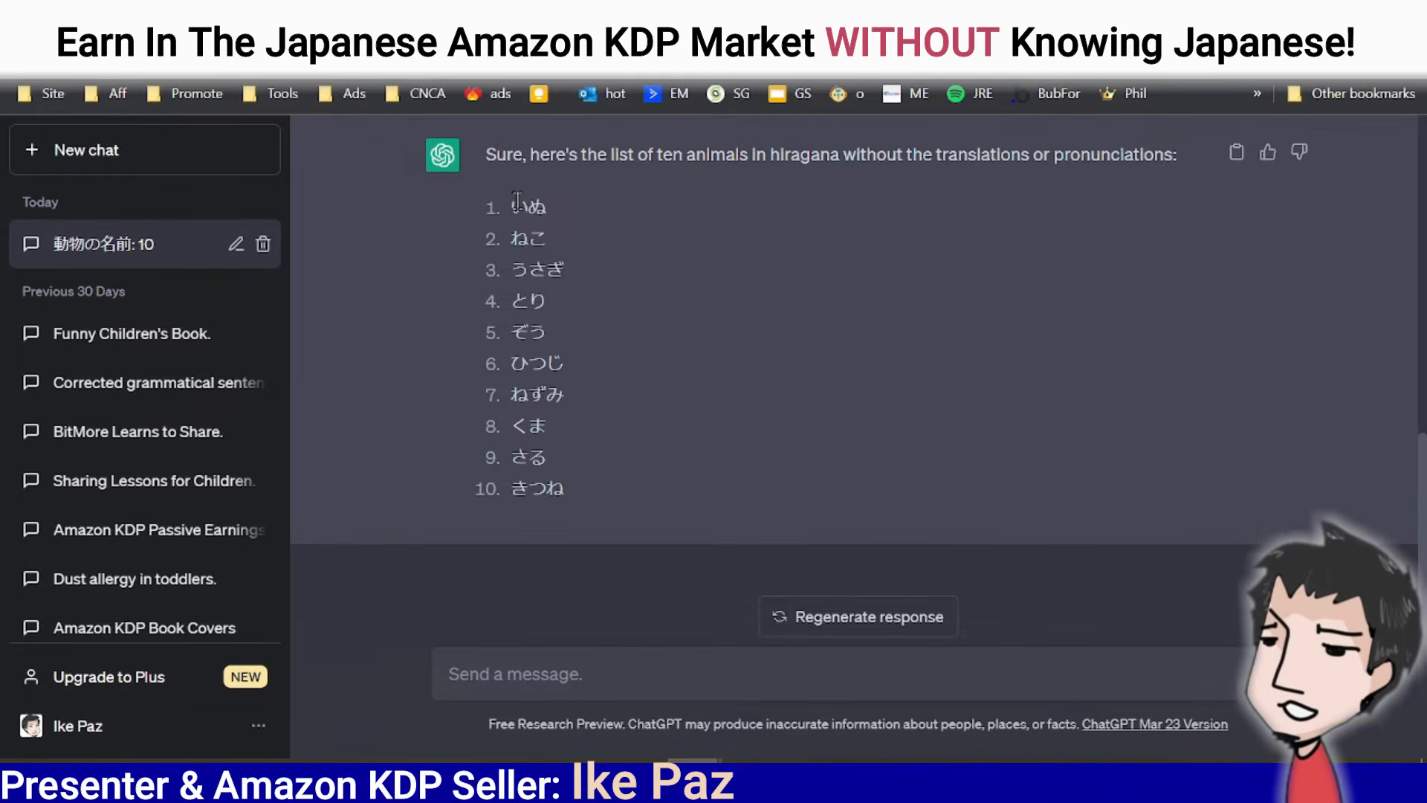
Copy the ten hiragana animal words from the reply and paste them into a blank Notepad document.
{"action": "left_click_drag", "start_coordinate": [513, 204], "coordinate": [569, 492]}
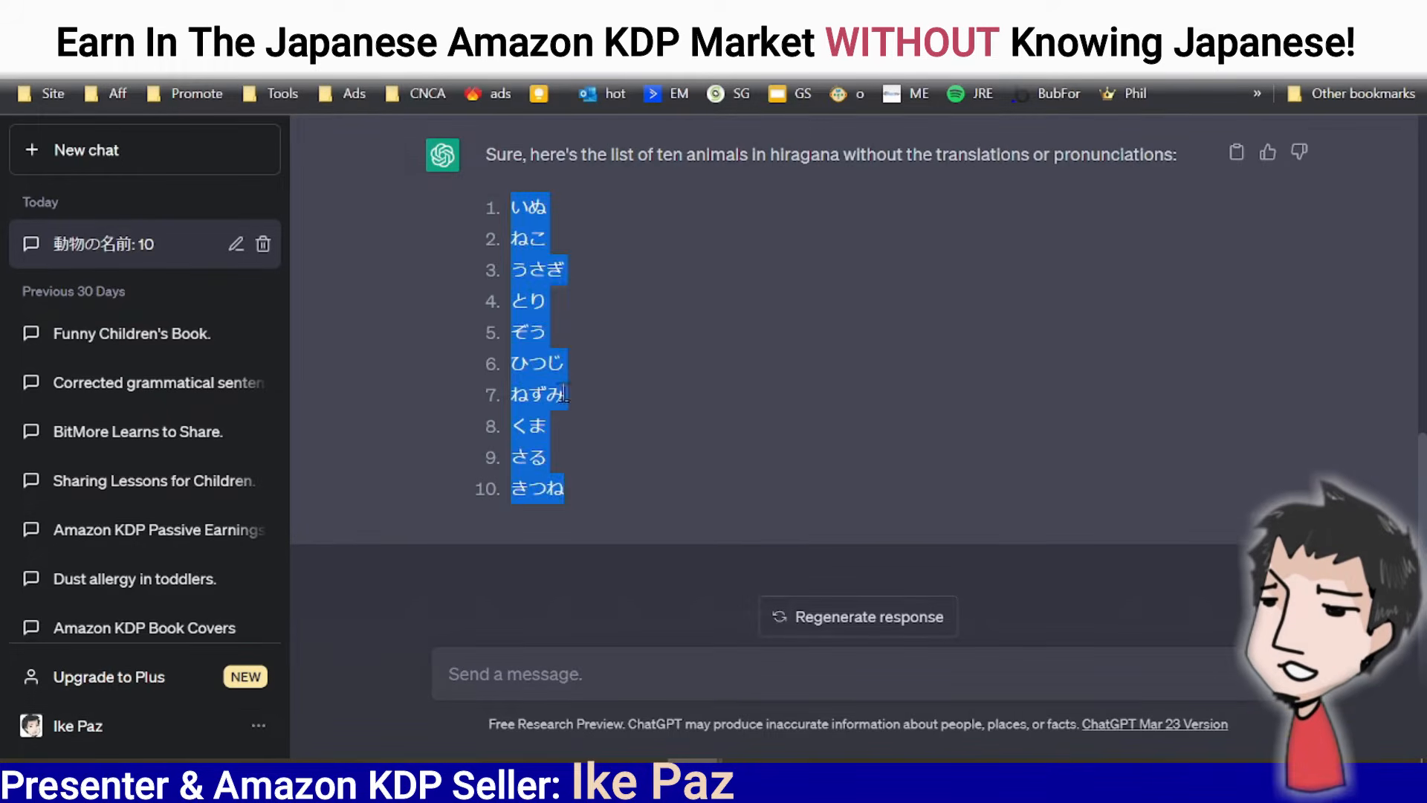
{"action": "right_click", "coordinate": [557, 317]}
{"action": "left_click", "coordinate": [609, 330]}
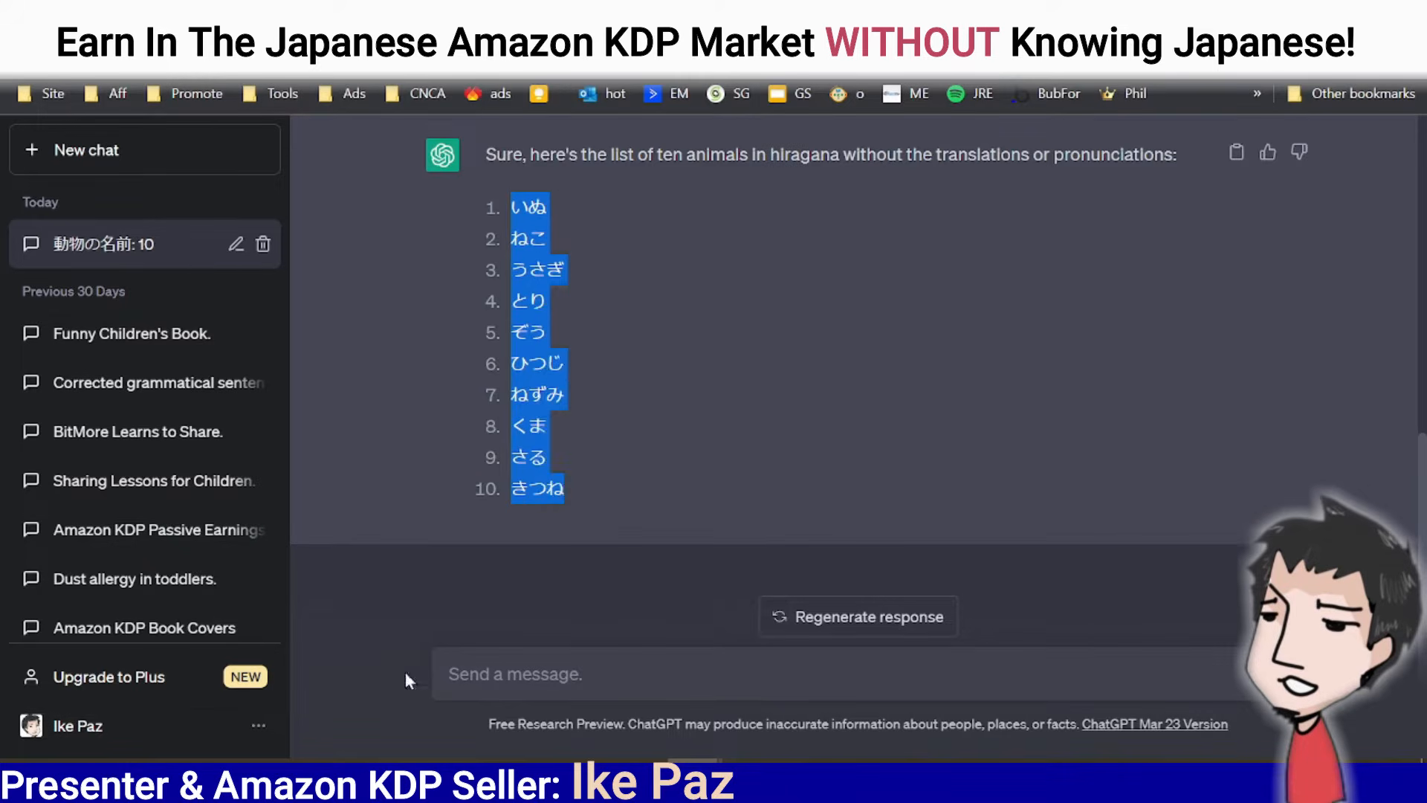
{"action": "left_click", "coordinate": [694, 769]}
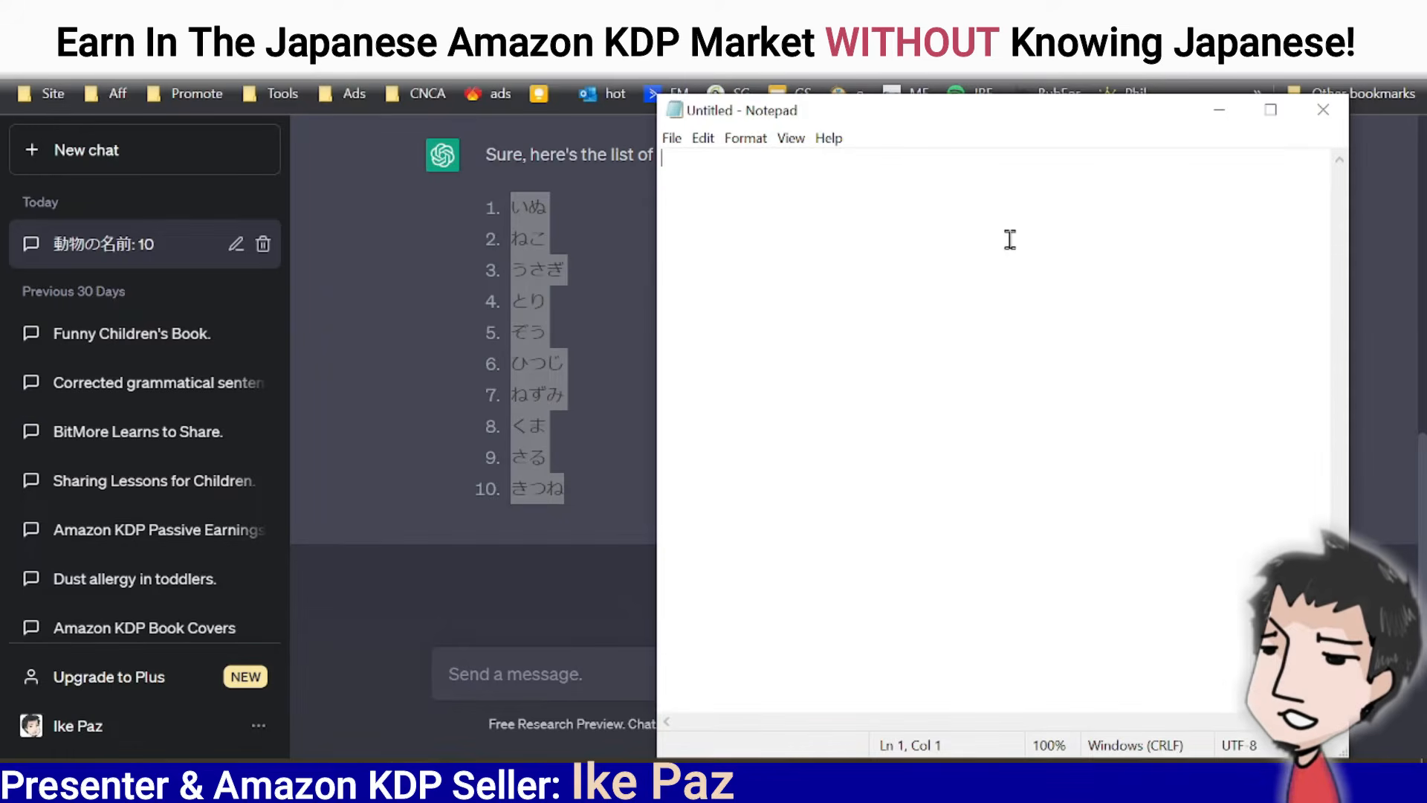
{"action": "key", "text": "ctrl+v"}
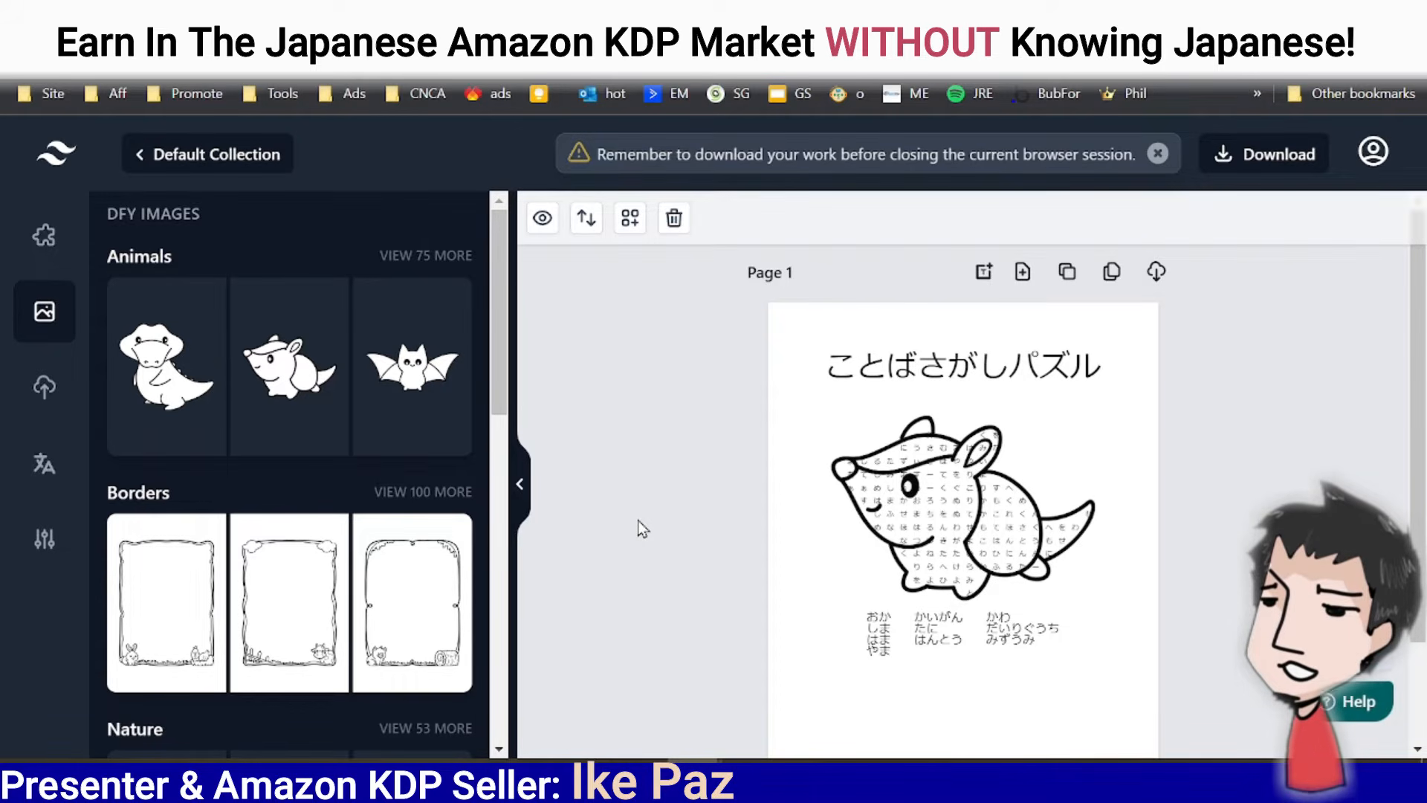
Replace the armadillo shape of the word search puzzle on page 1 with the bat image.
{"action": "left_click", "coordinate": [847, 497]}
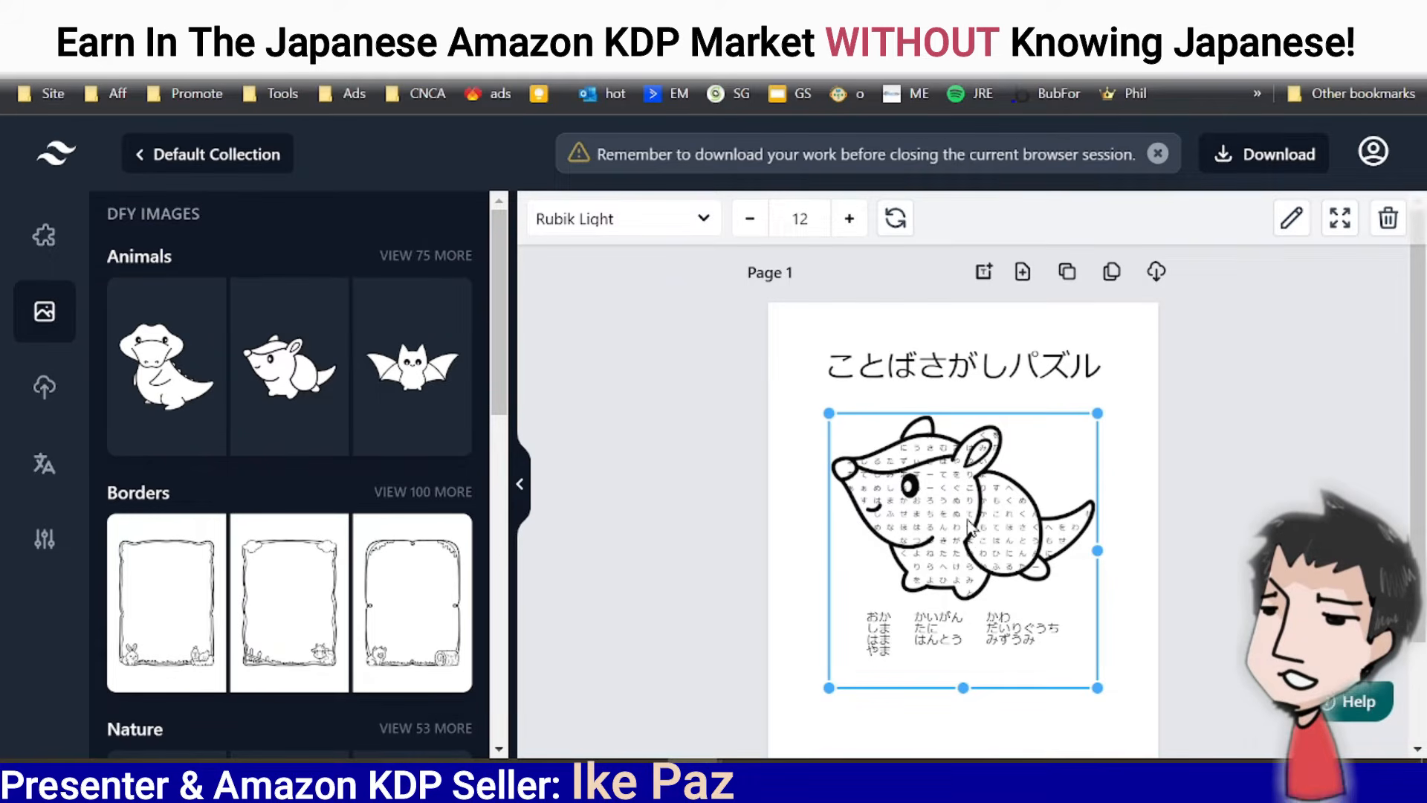
{"action": "left_click", "coordinate": [396, 369]}
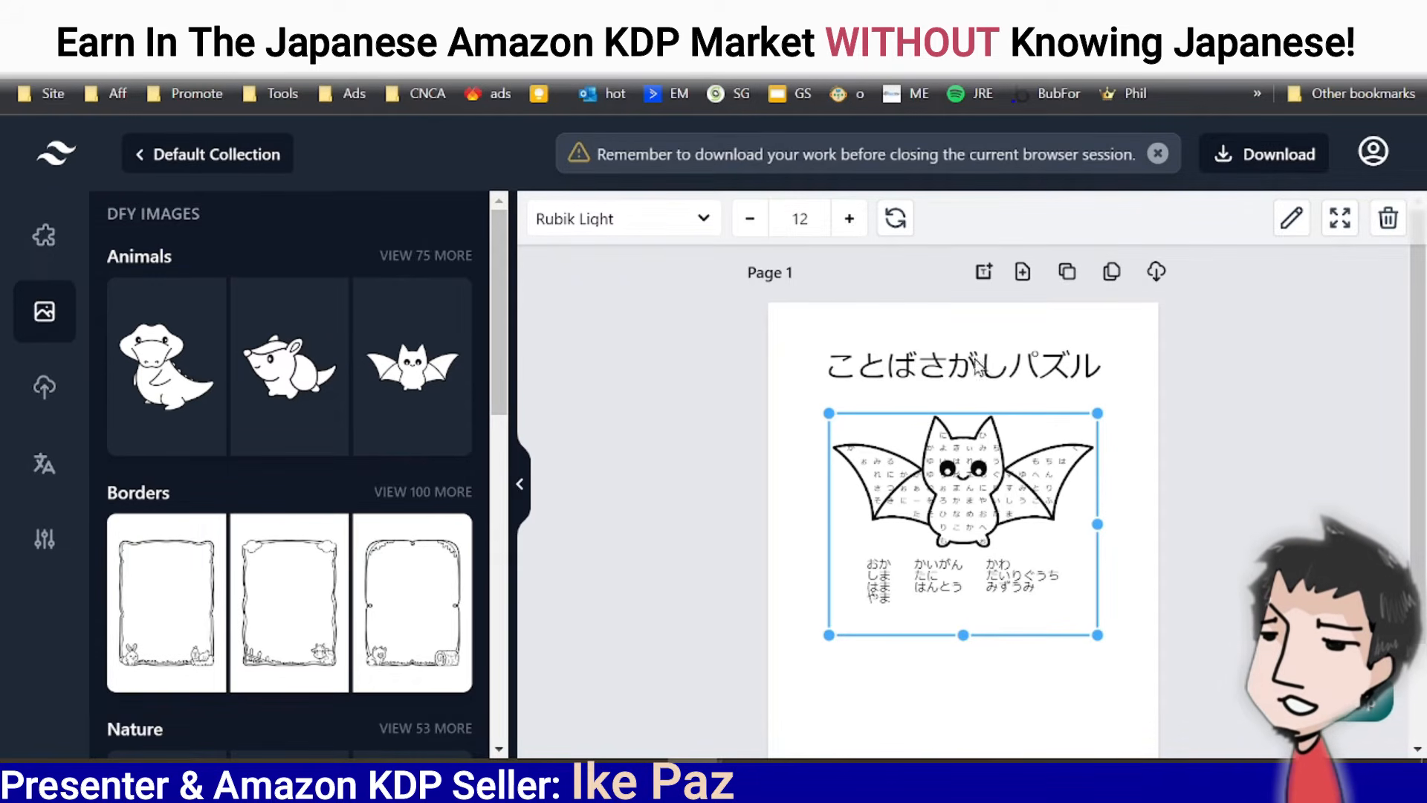
Replace the bat puzzle's words with いぬ, ねこ, うさぎ, とり, ぞう, ひつじ, ねずみ, くま, さる and きつね, and save the list.
{"action": "left_click", "coordinate": [1293, 232]}
{"action": "left_click_drag", "start_coordinate": [236, 601], "coordinate": [171, 303]}
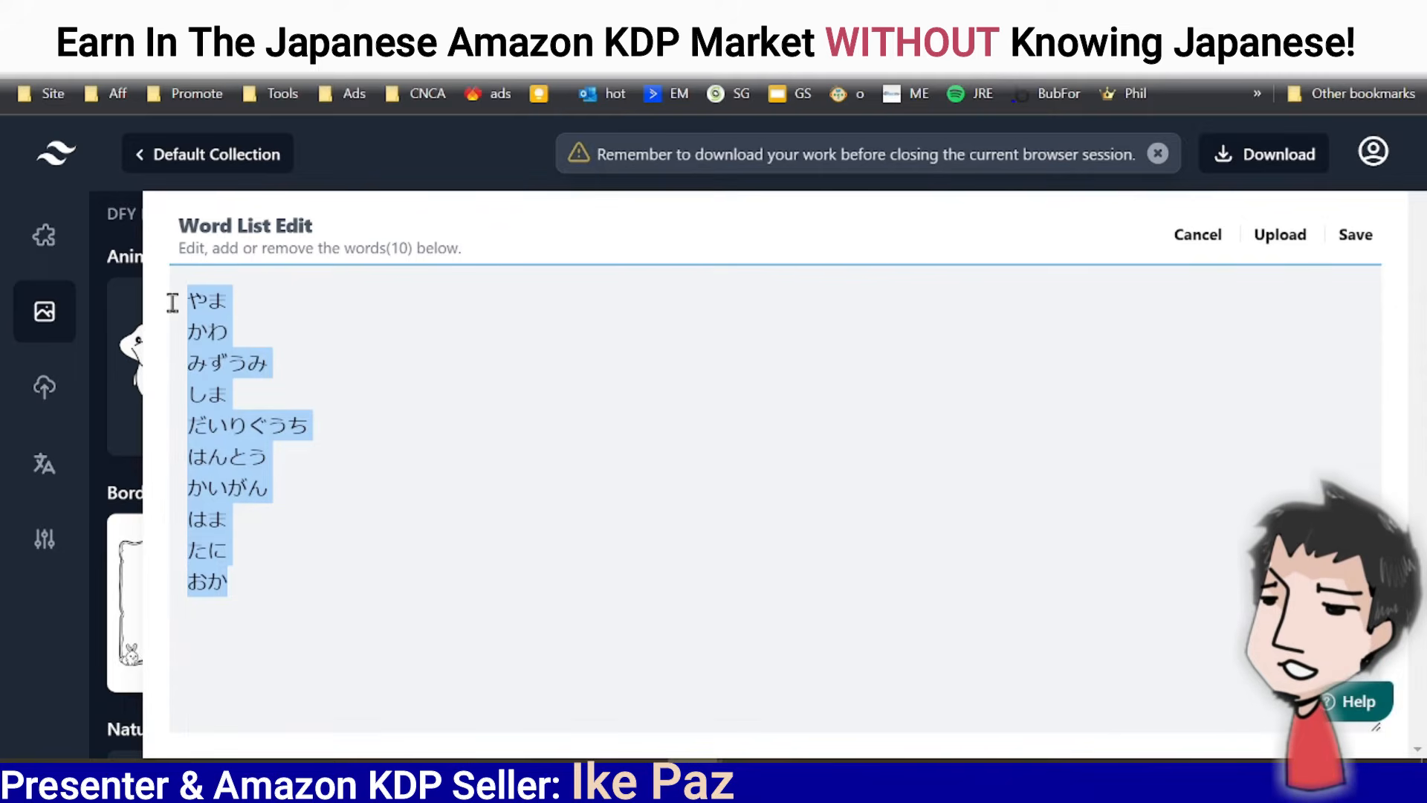
{"action": "key", "text": "ctrl+v"}
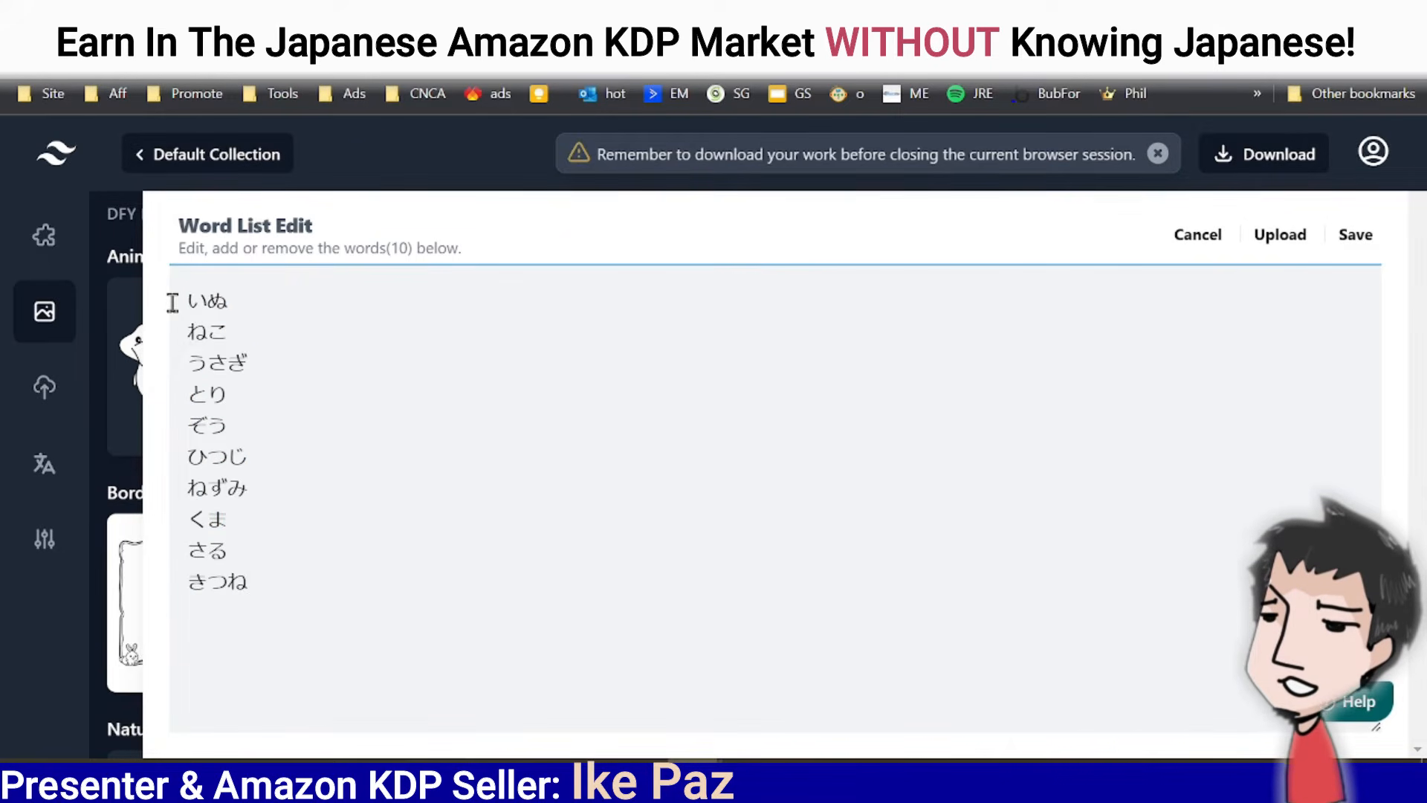
{"action": "left_click", "coordinate": [1355, 236]}
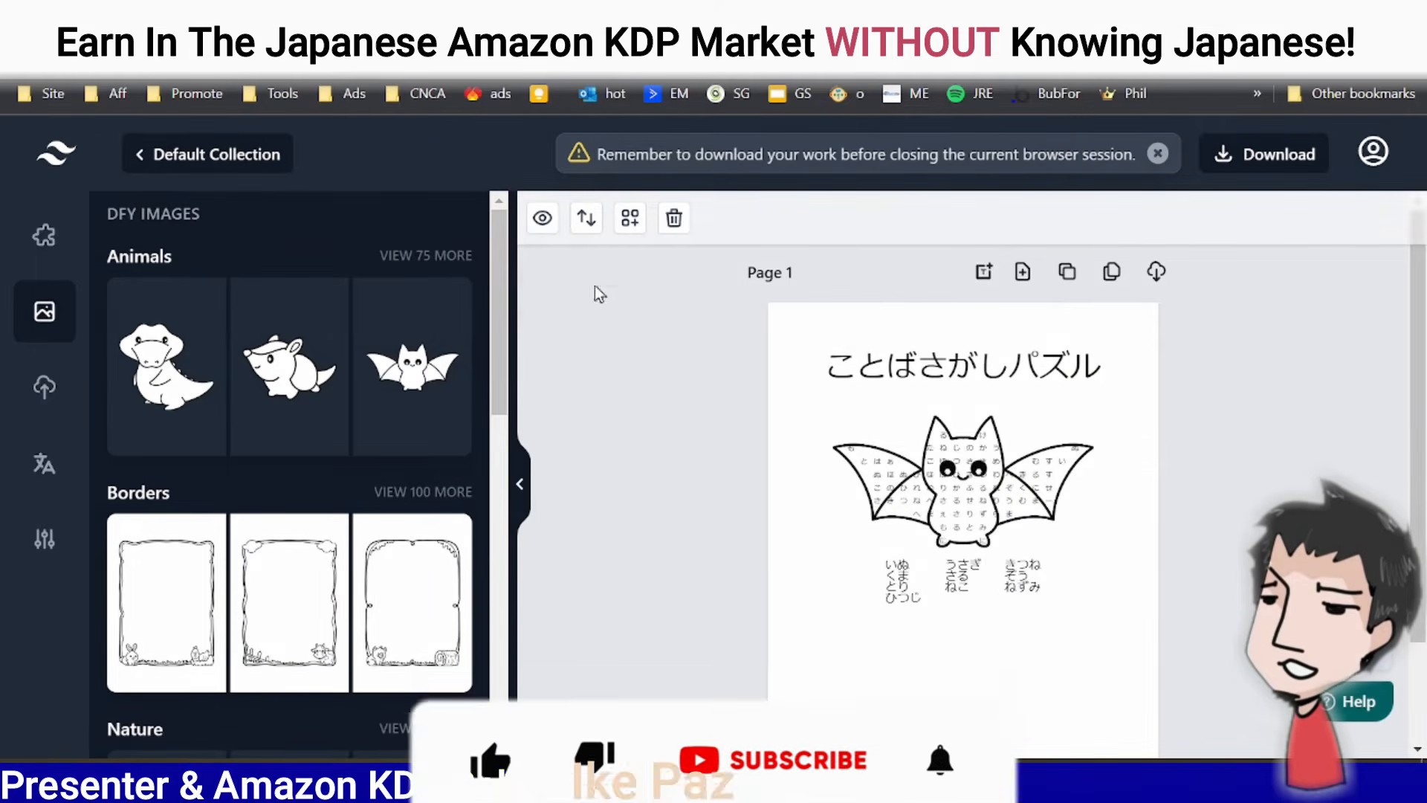
Generate the word search solutions with 1 solution per page and view the solutions page.
{"action": "left_click", "coordinate": [542, 218]}
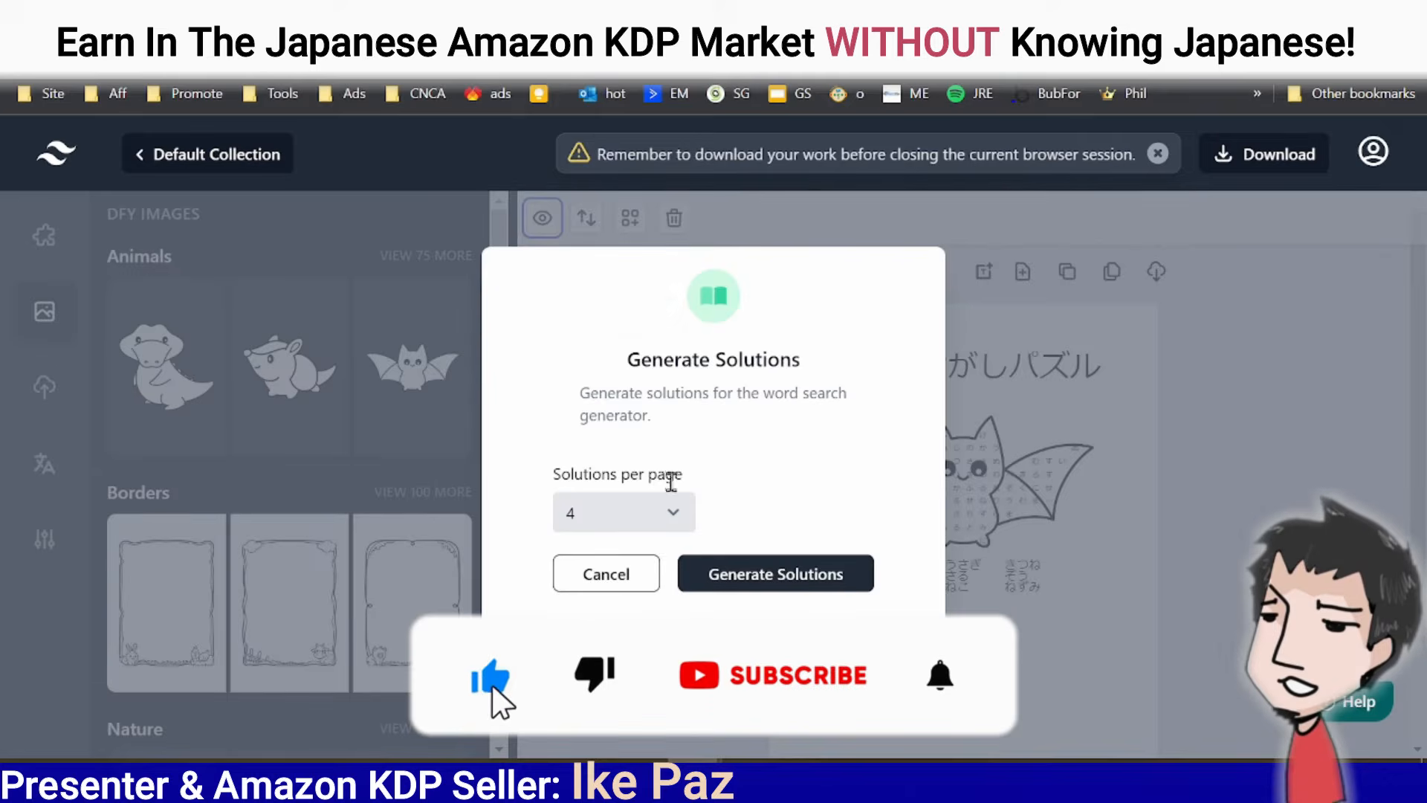
{"action": "left_click", "coordinate": [654, 511]}
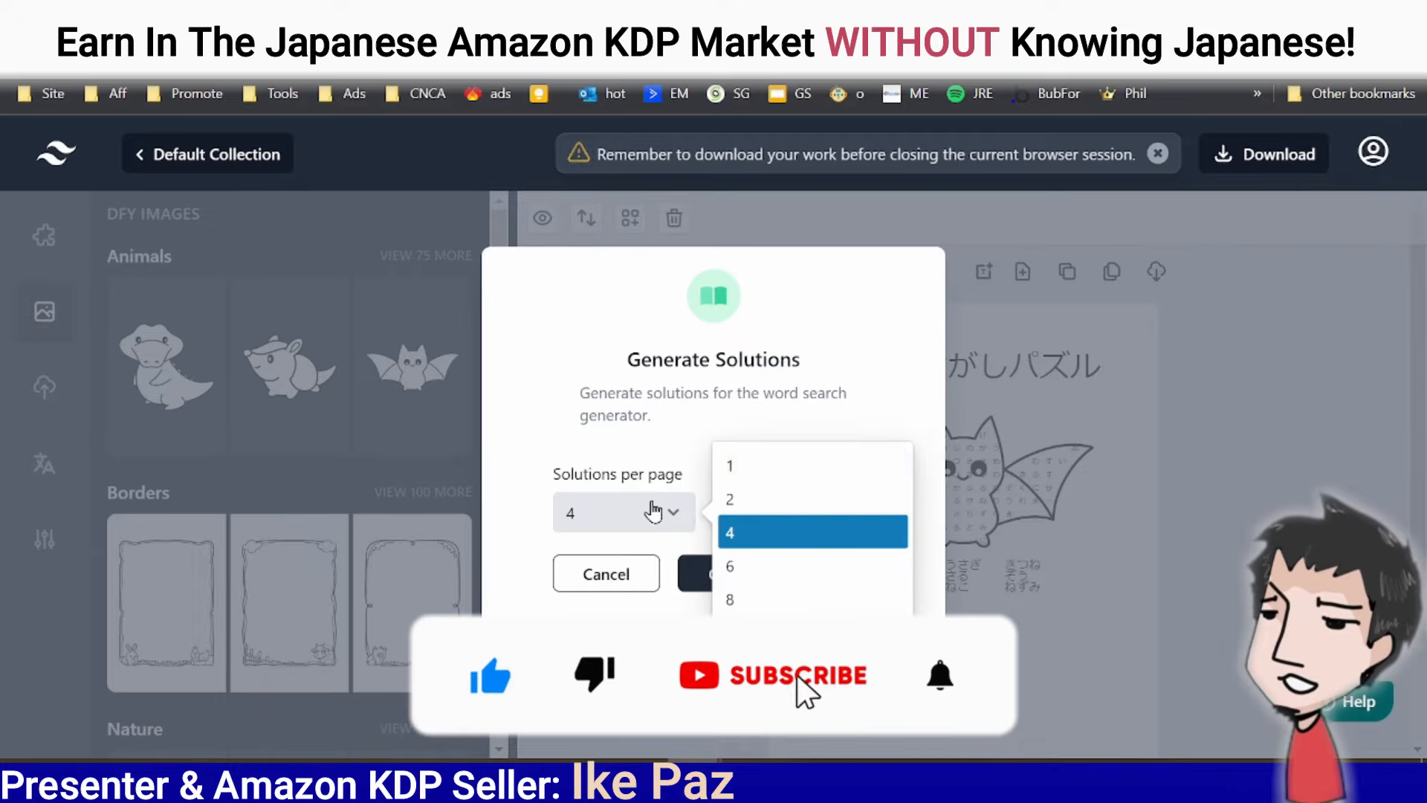
{"action": "left_click", "coordinate": [769, 478]}
{"action": "left_click", "coordinate": [755, 574]}
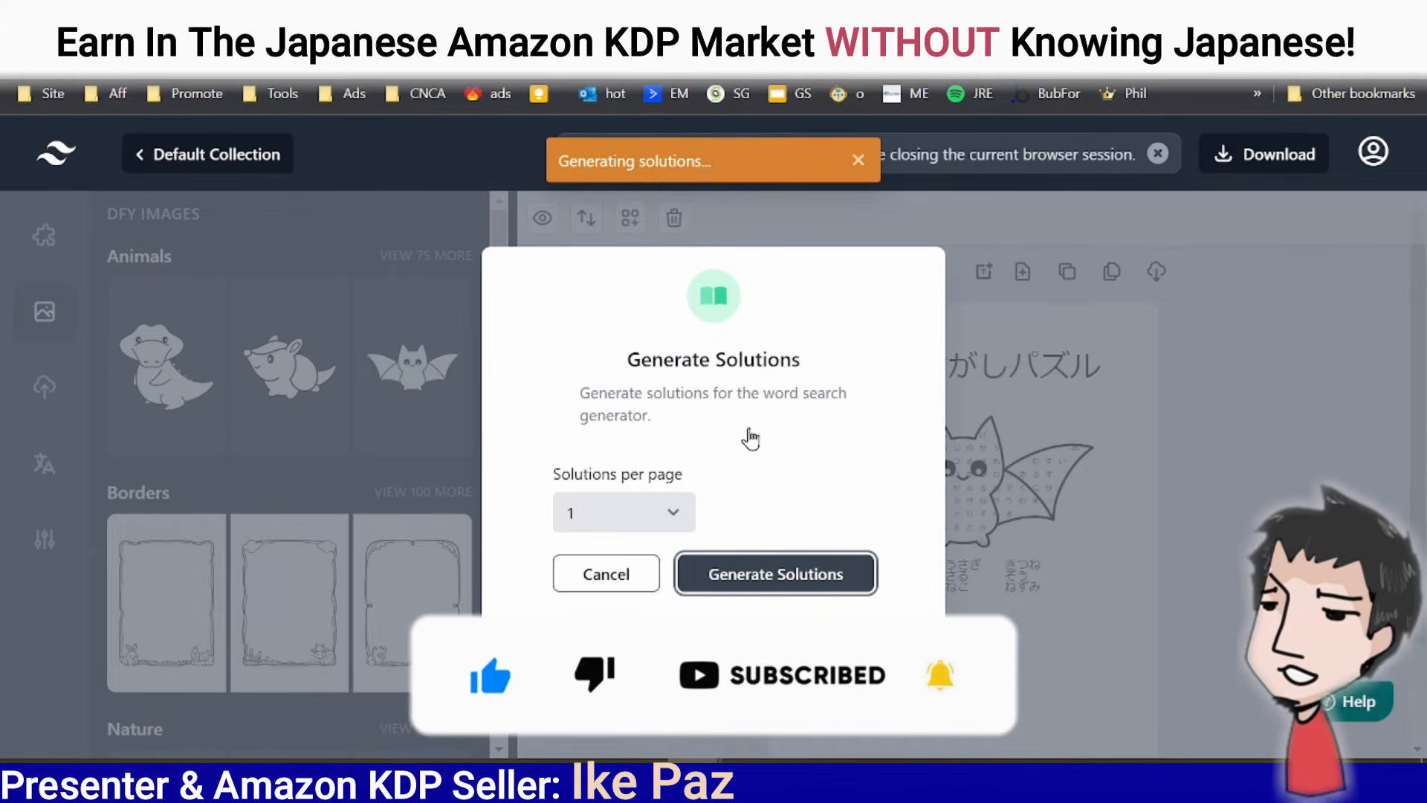
{"action": "scroll", "coordinate": [1299, 444], "scroll_direction": "down", "scroll_amount": 10}
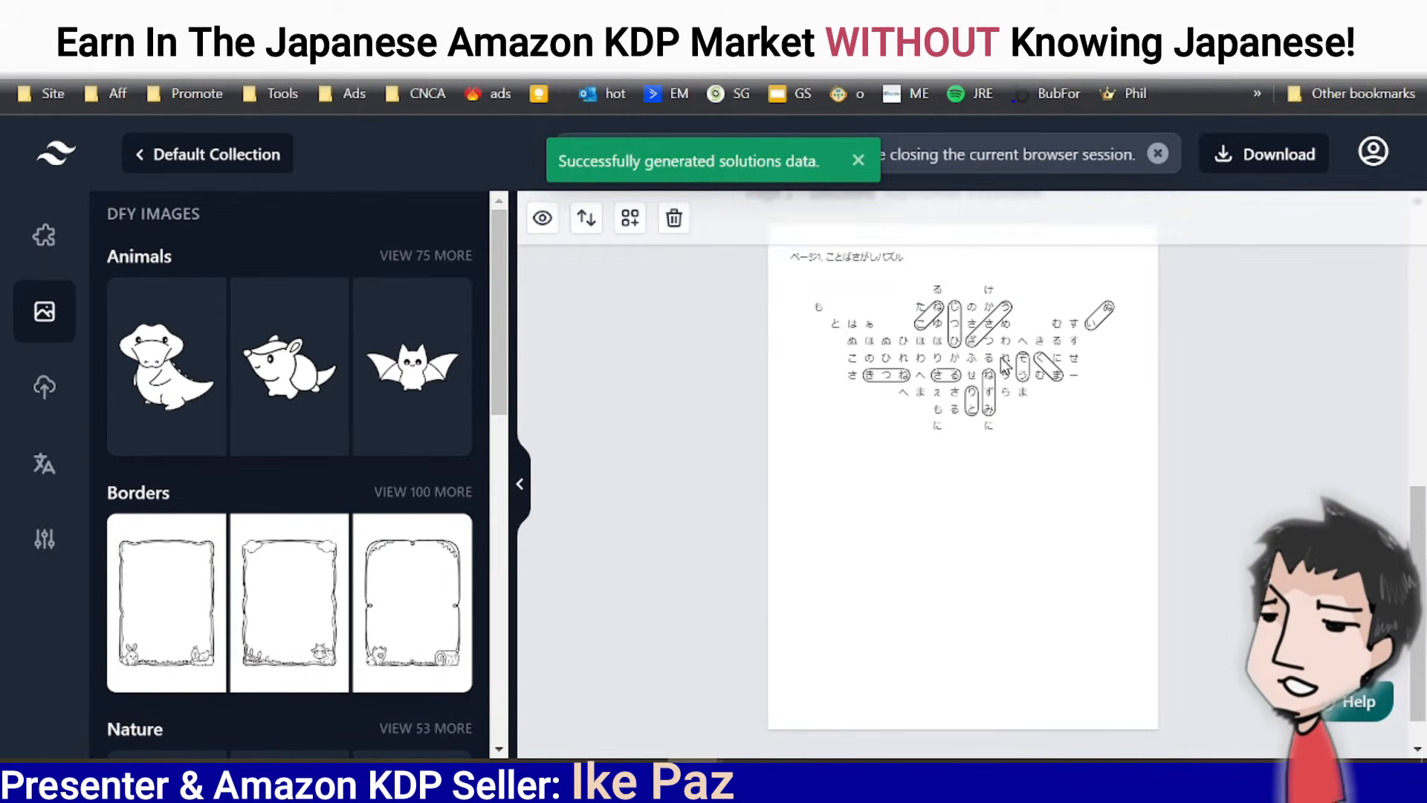
Change the shape of the word search puzzle on page 2 from the bat to the sitting bear image.
{"action": "scroll", "coordinate": [1003, 522], "scroll_direction": "up", "scroll_amount": 5}
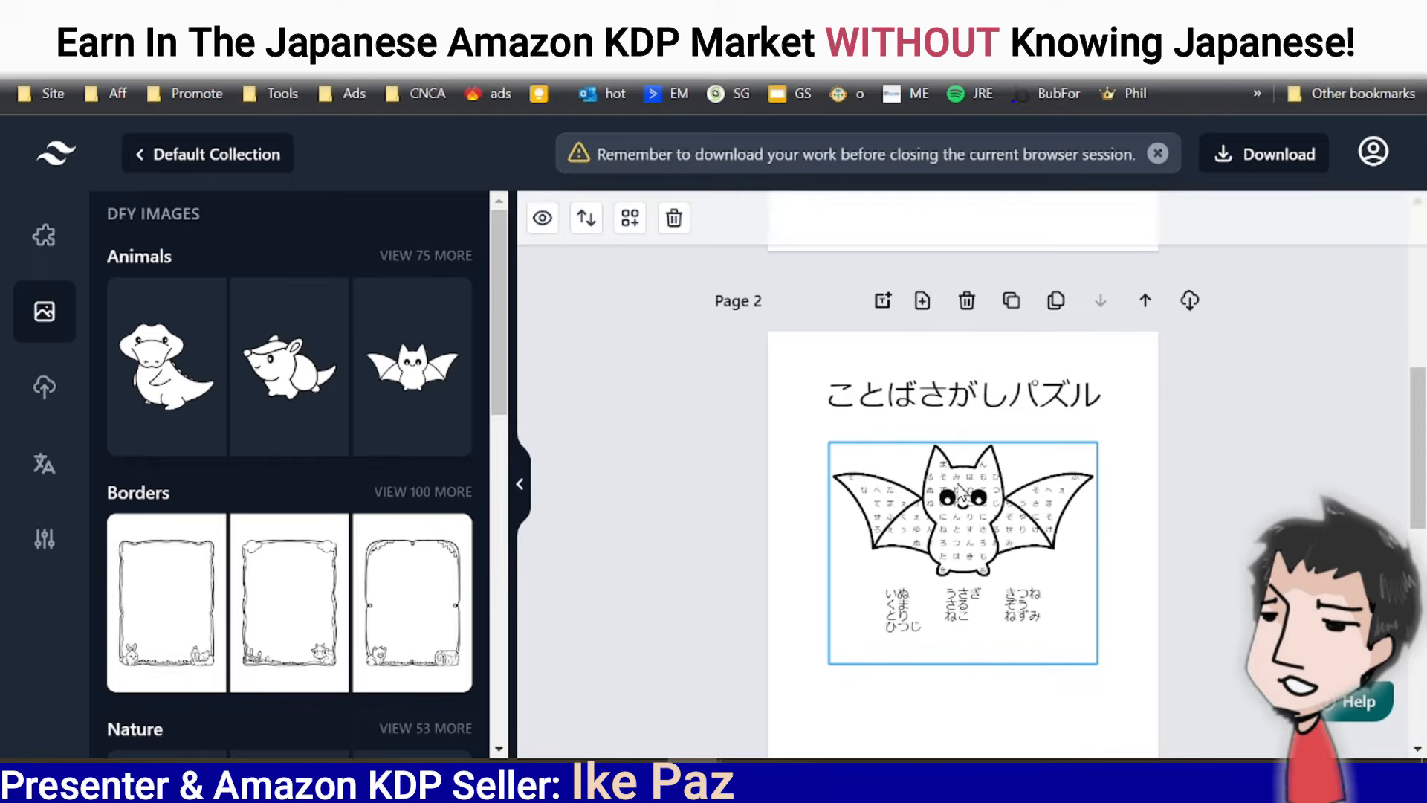
{"action": "left_click", "coordinate": [960, 488]}
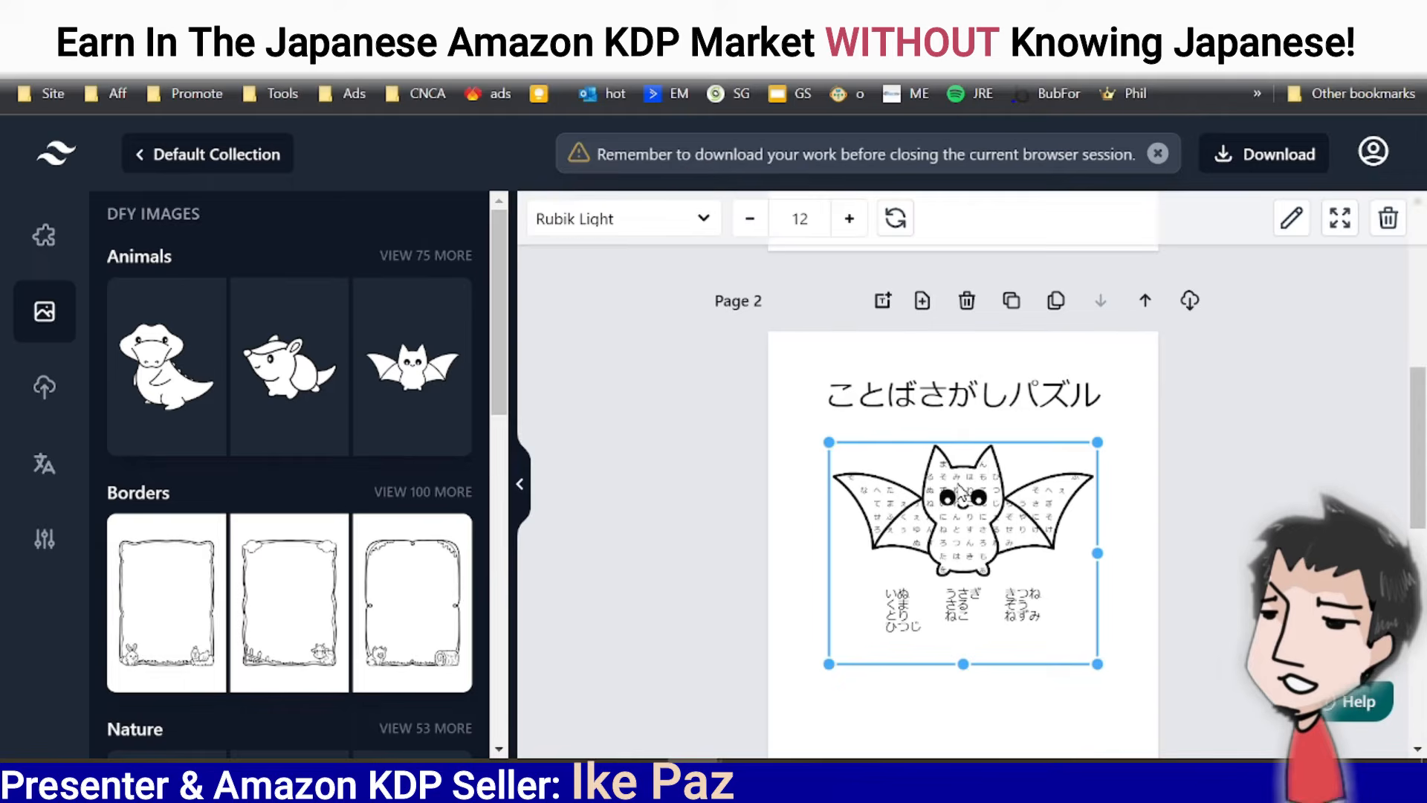
{"action": "left_click", "coordinate": [454, 255]}
{"action": "scroll", "coordinate": [239, 420], "scroll_direction": "down", "scroll_amount": 3}
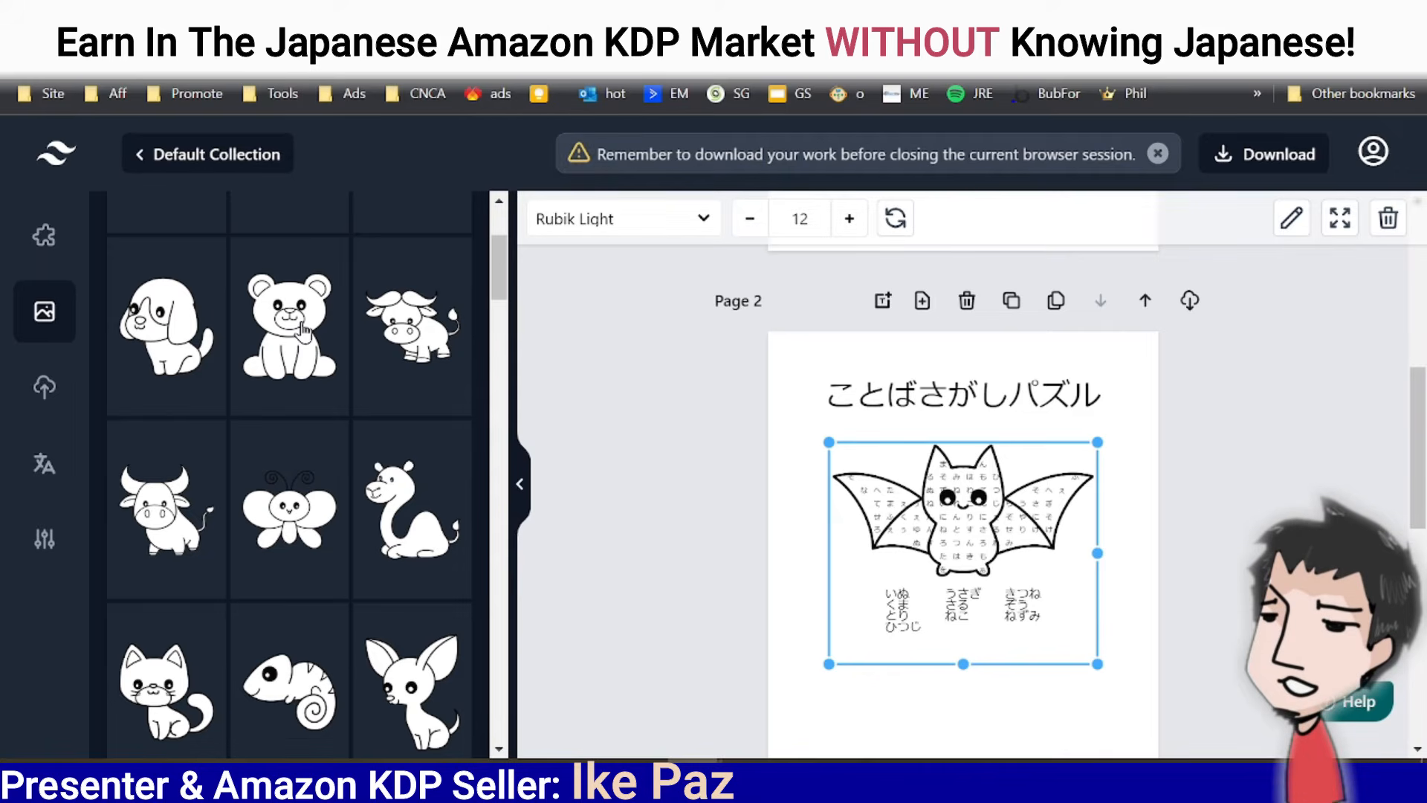
{"action": "left_click", "coordinate": [303, 332]}
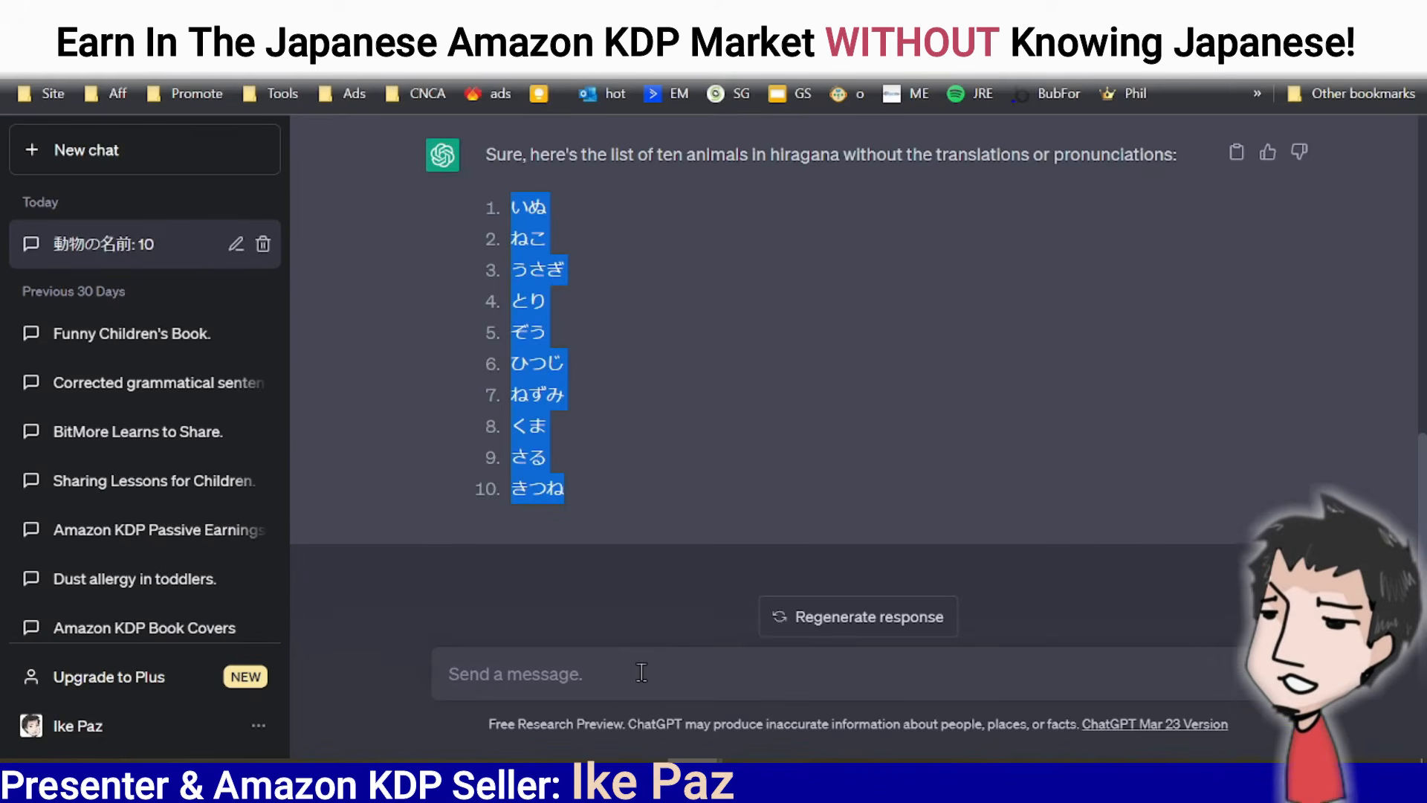
Switch to ChatGPT, request ten more animals in hiragana, and copy the new word list.
{"action": "left_click", "coordinate": [642, 672]}
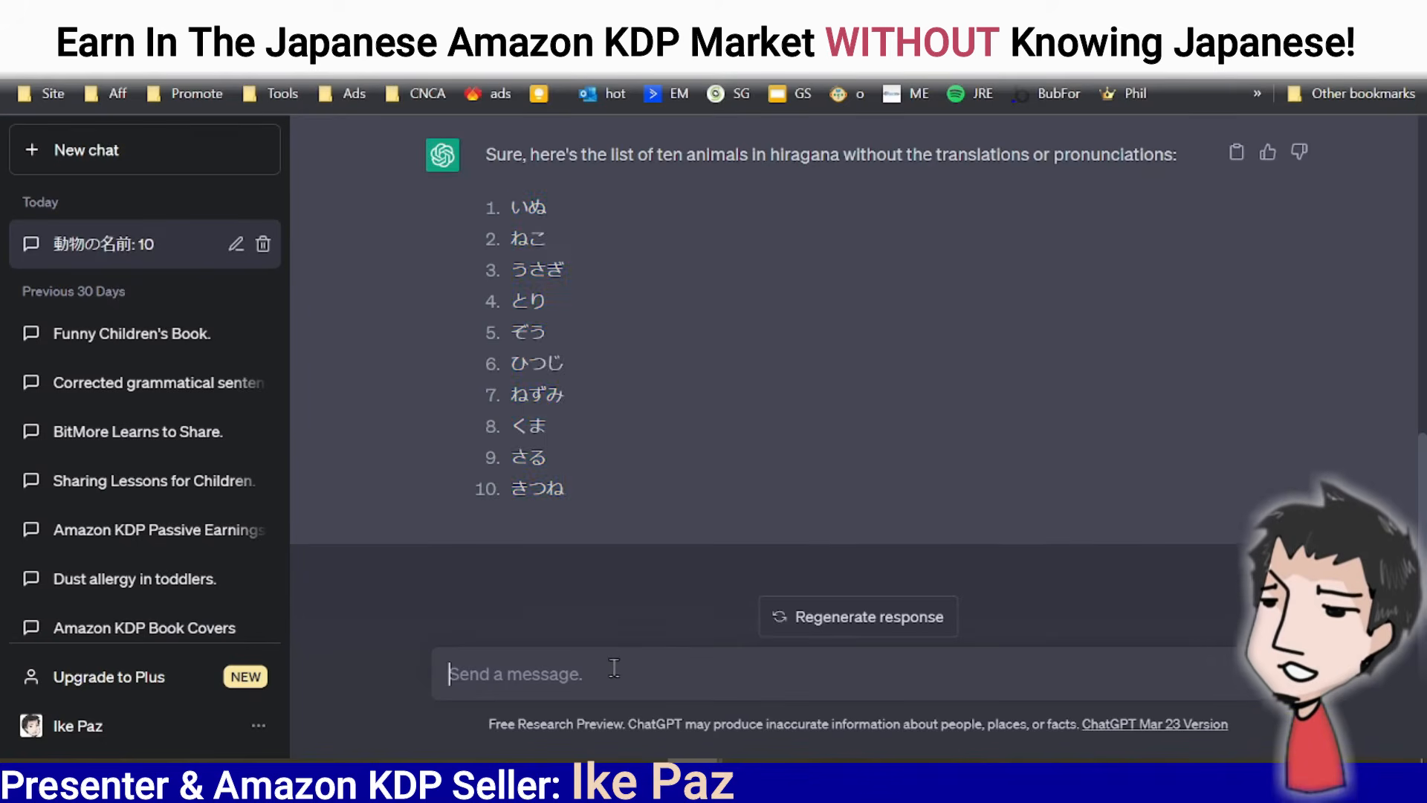
{"action": "type", "text": "ple"}
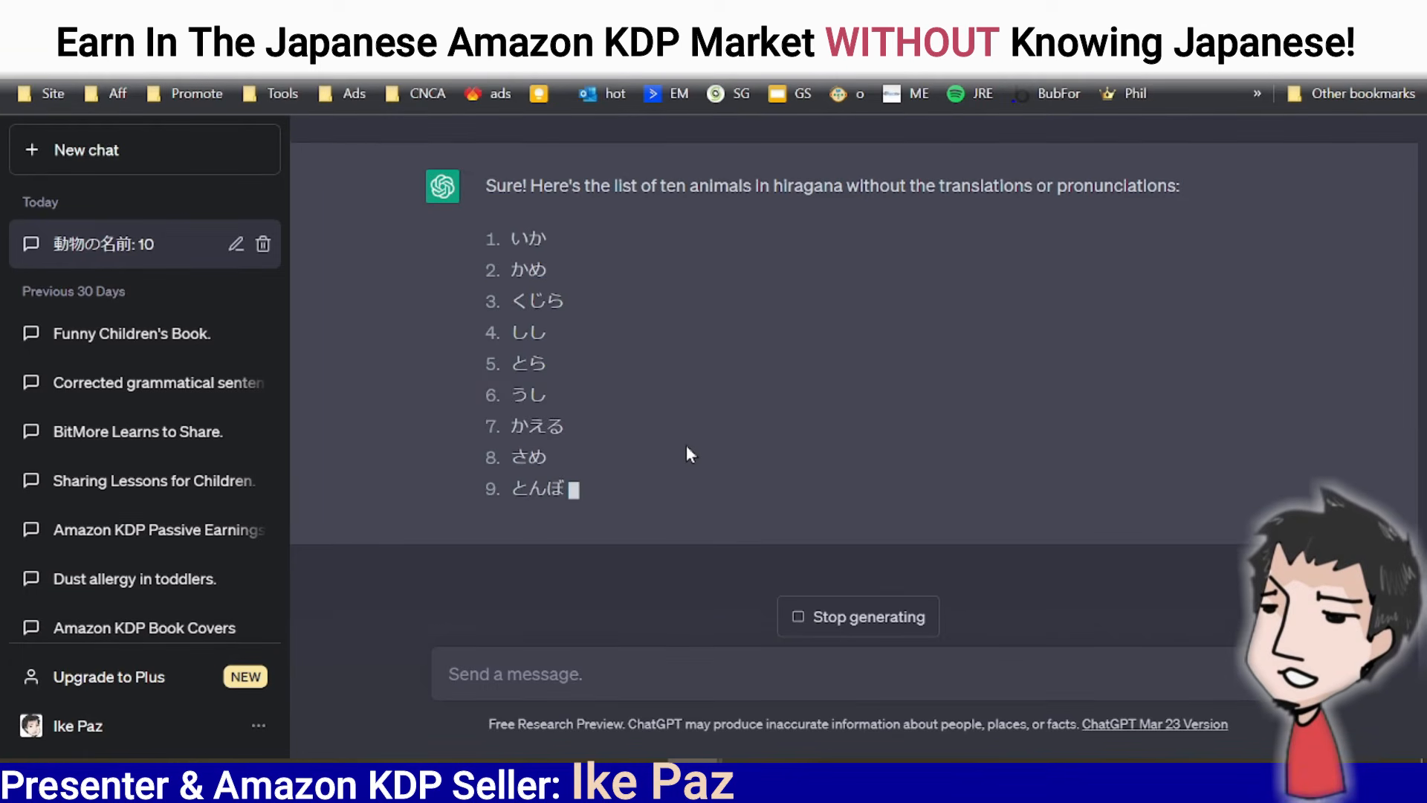
{"action": "left_click_drag", "start_coordinate": [488, 205], "coordinate": [605, 471]}
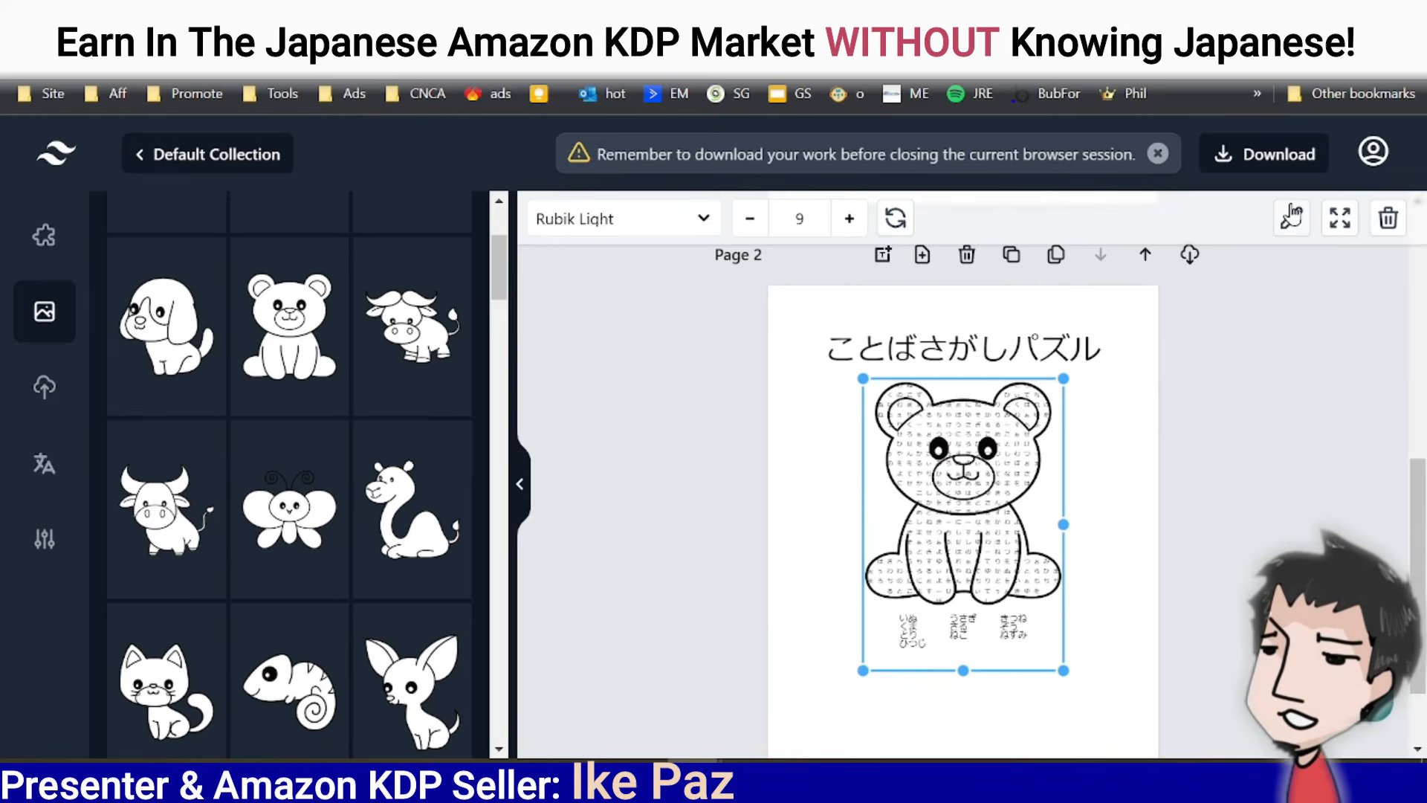
Replace the bear puzzle's words with いか, かめ, くじら, しし, とら, うし, かえる, さめ, とんぼ and よろいねずみ, and save the list.
{"action": "left_click", "coordinate": [1291, 216]}
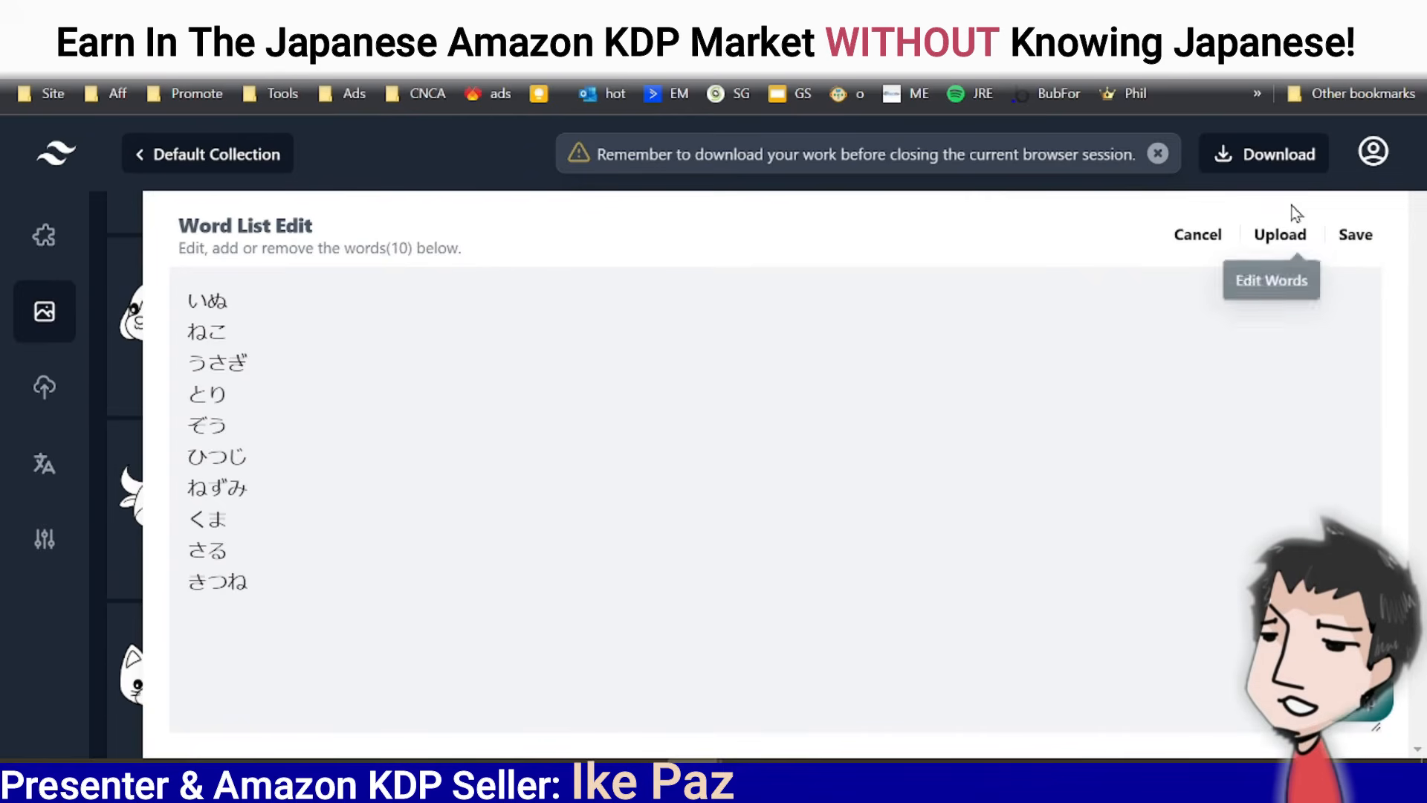
{"action": "left_click_drag", "start_coordinate": [277, 582], "coordinate": [188, 294]}
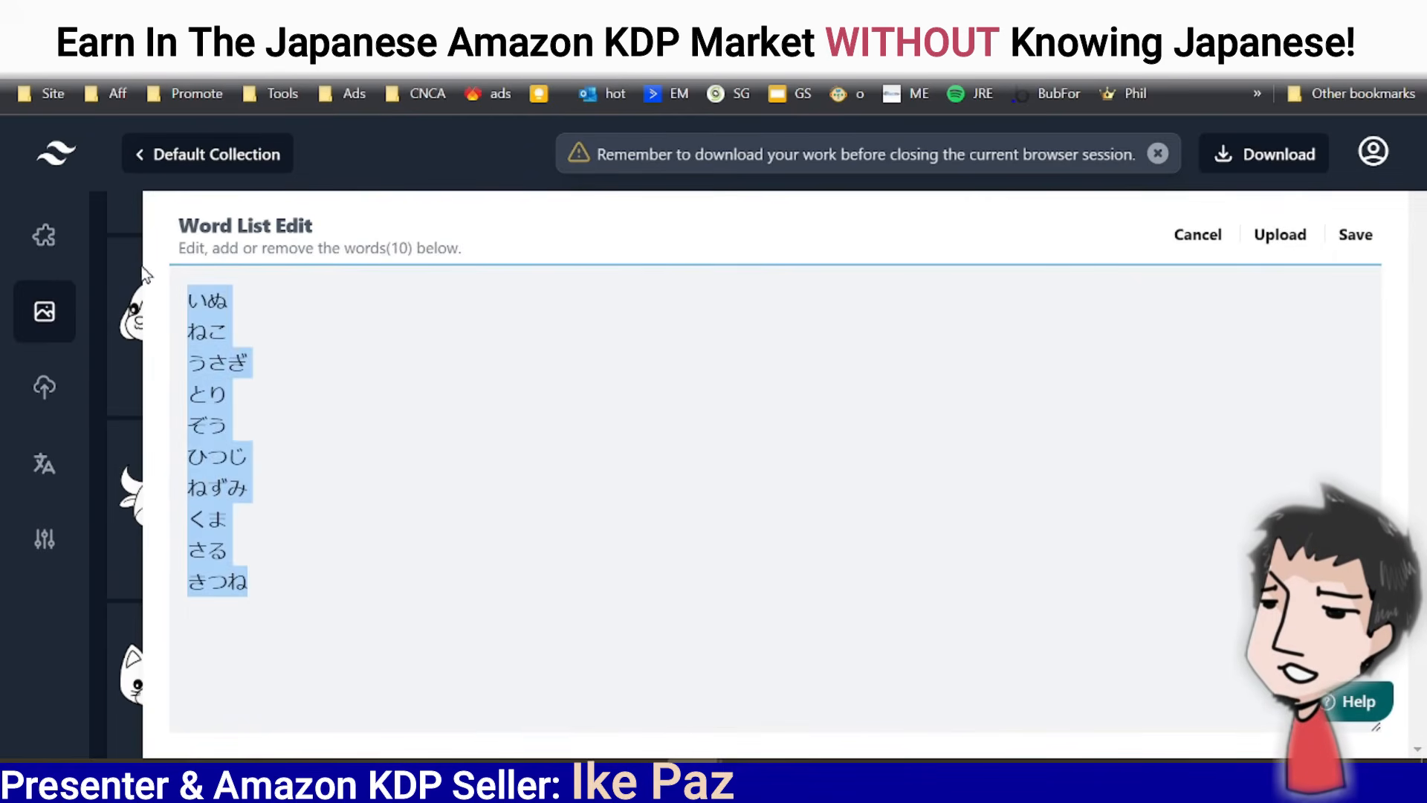
{"action": "type", "text": "いか かめ くじら しし とら うし かえる さめ とんぼ よろいねずみ"}
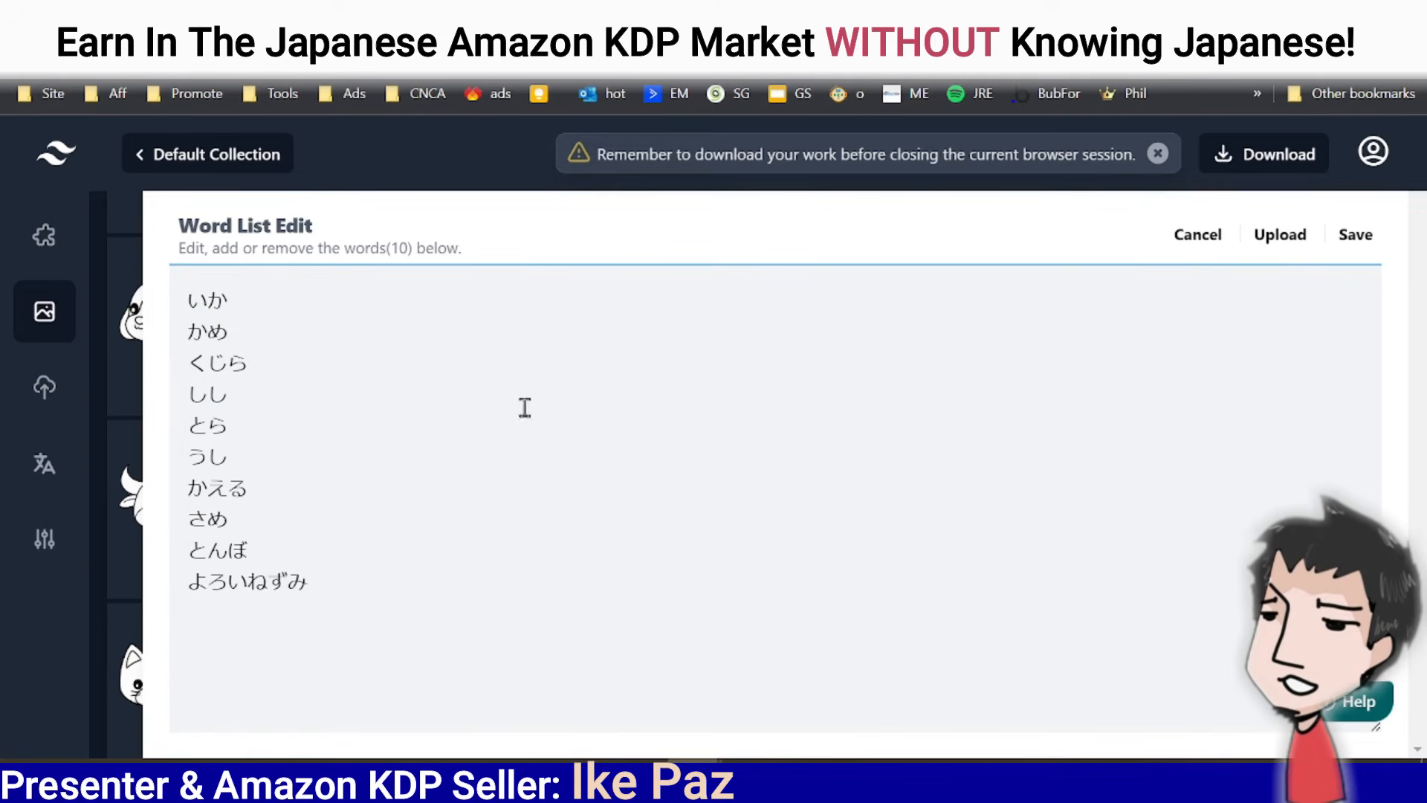
{"action": "left_click", "coordinate": [1357, 235]}
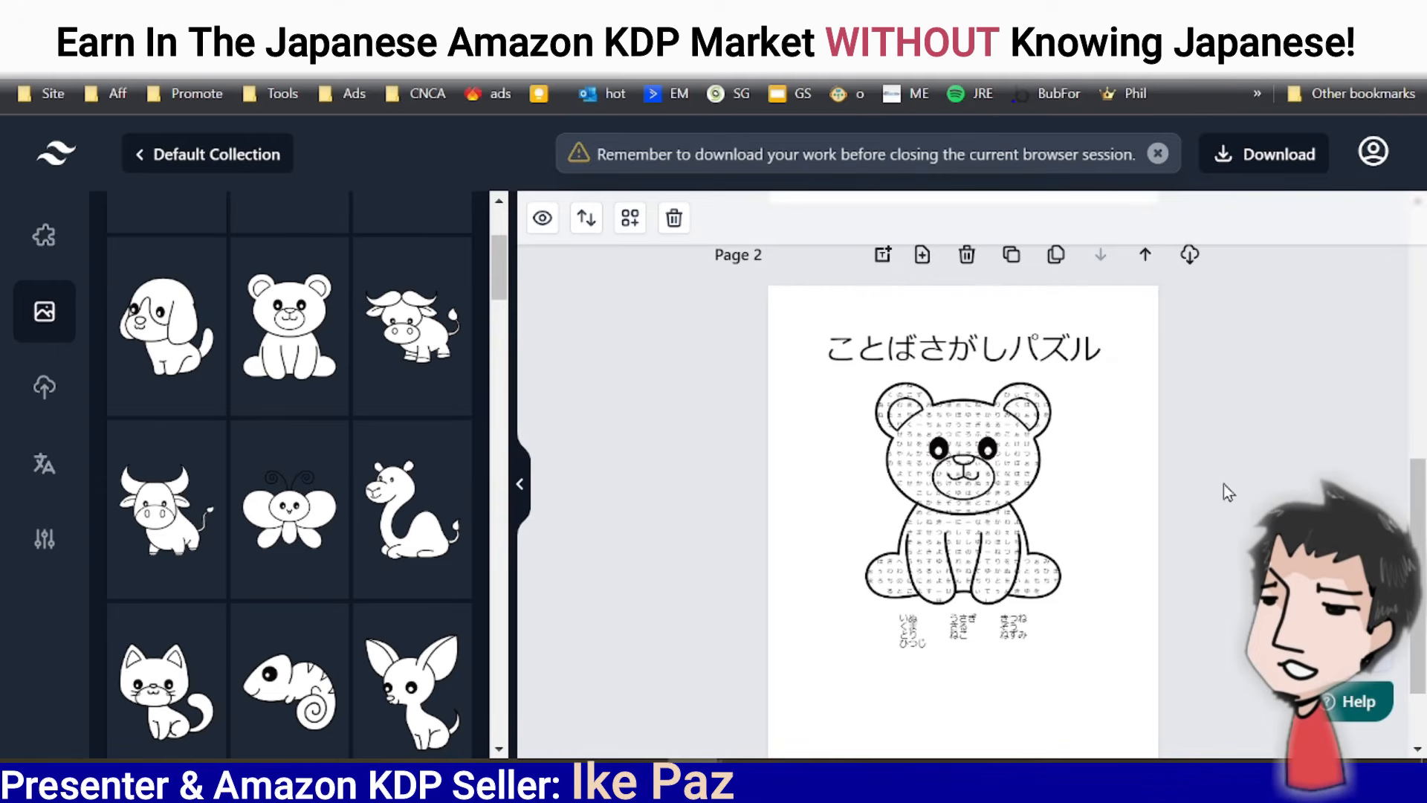
{"action": "scroll", "coordinate": [1223, 484], "scroll_direction": "down", "scroll_amount": 2}
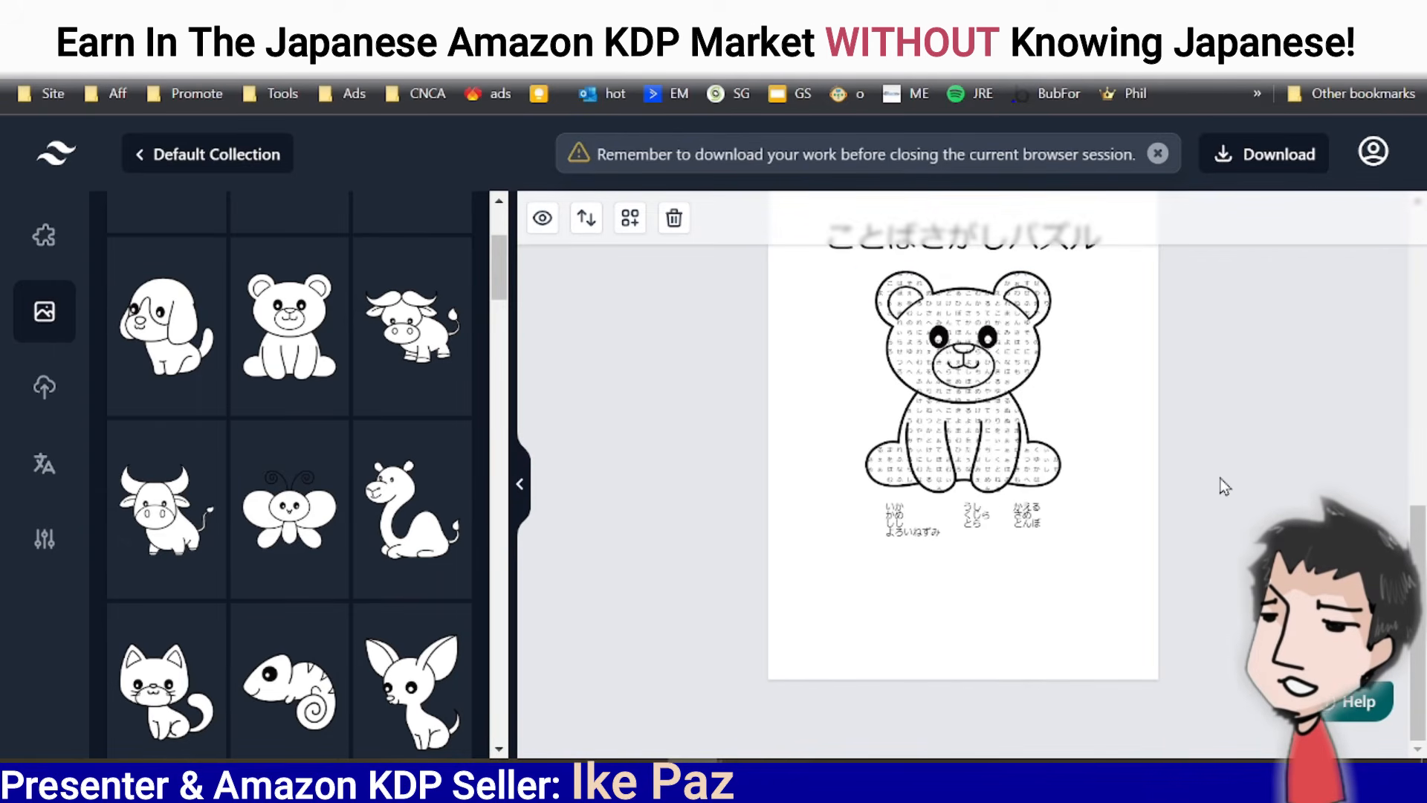
Generate the word search solutions again with 2 solutions per page and view the combined solutions page.
{"action": "left_click", "coordinate": [542, 218]}
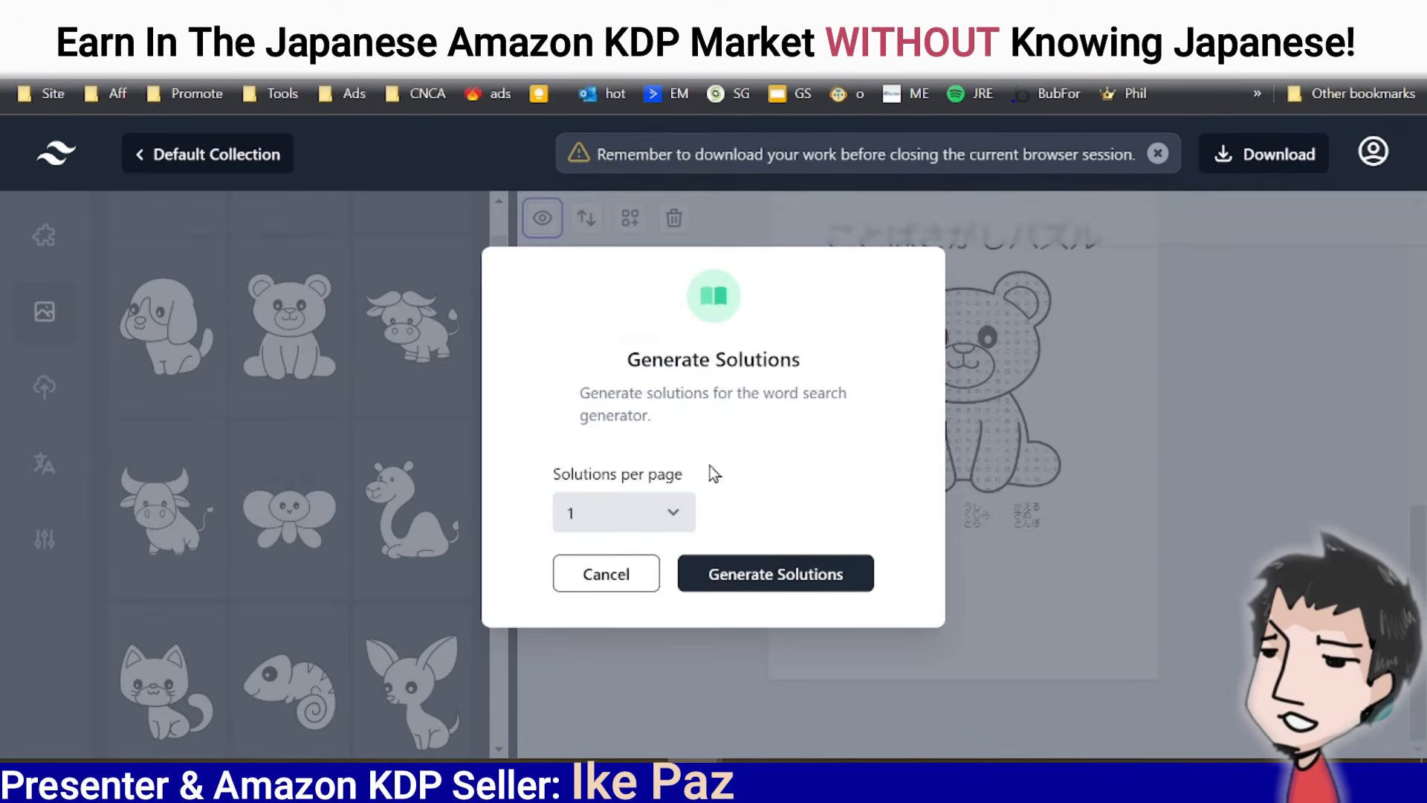
{"action": "left_click", "coordinate": [654, 513]}
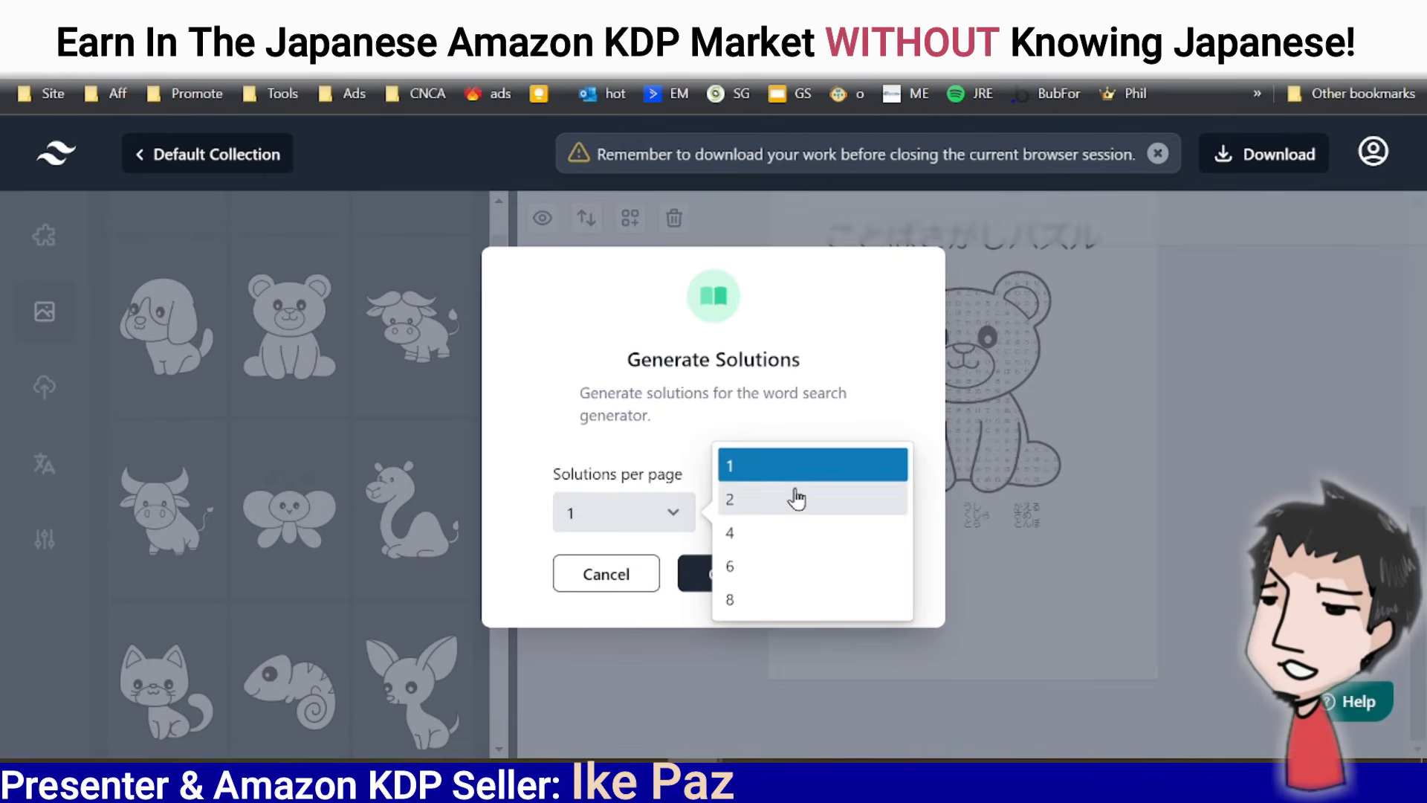
{"action": "left_click", "coordinate": [796, 499]}
{"action": "left_click", "coordinate": [795, 580]}
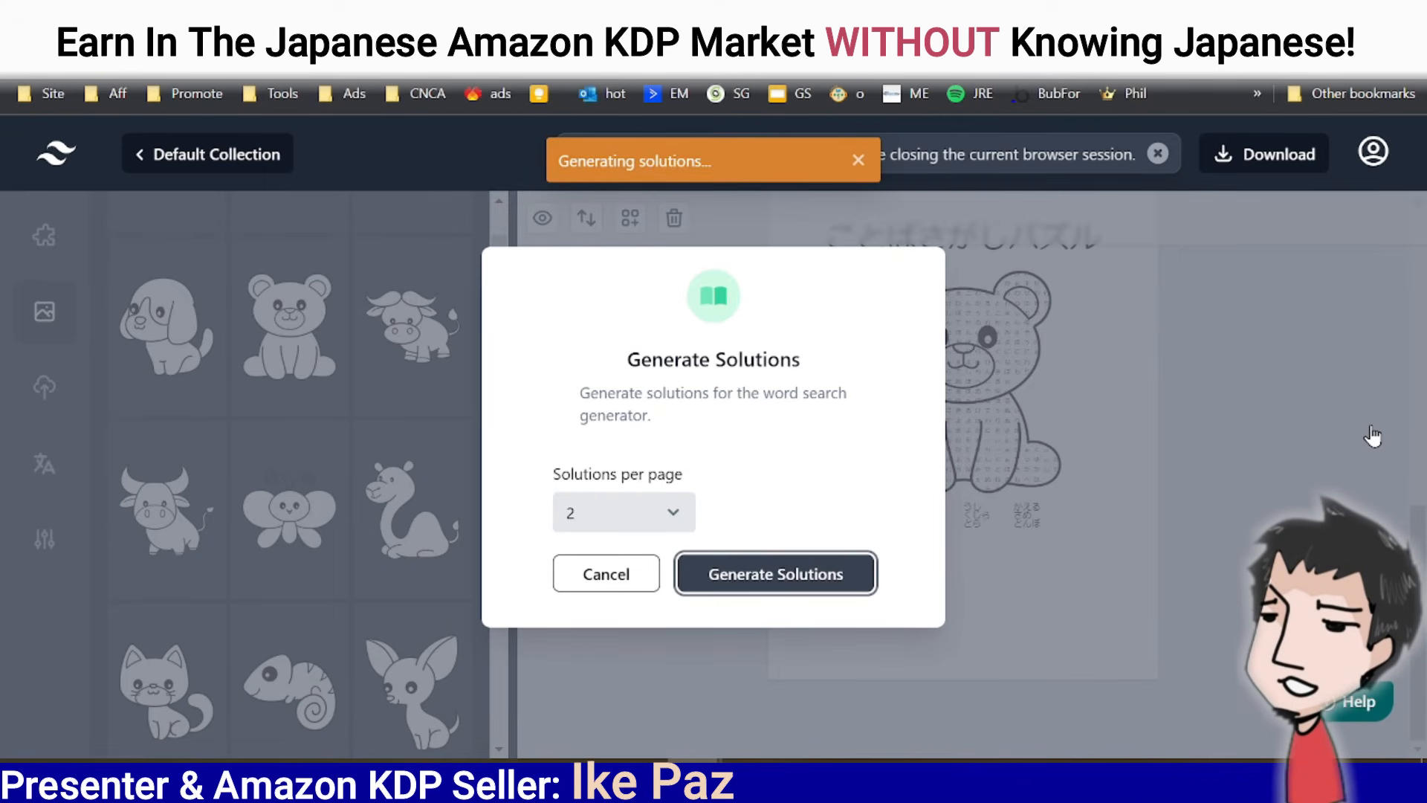
{"action": "scroll", "coordinate": [1196, 418], "scroll_direction": "down", "scroll_amount": 8}
{"action": "scroll", "coordinate": [1108, 498], "scroll_direction": "up", "scroll_amount": 3}
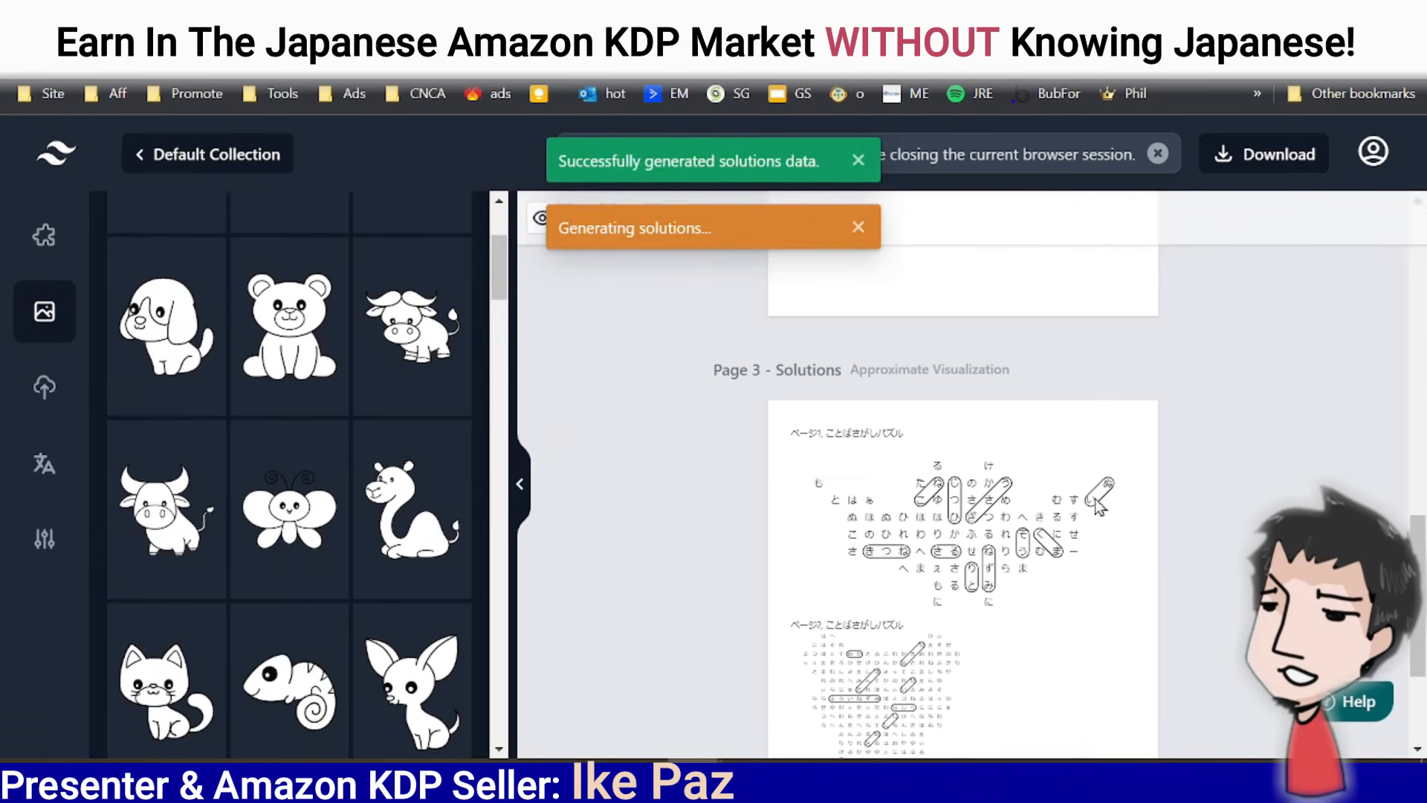
{"action": "scroll", "coordinate": [975, 391], "scroll_direction": "down", "scroll_amount": 3}
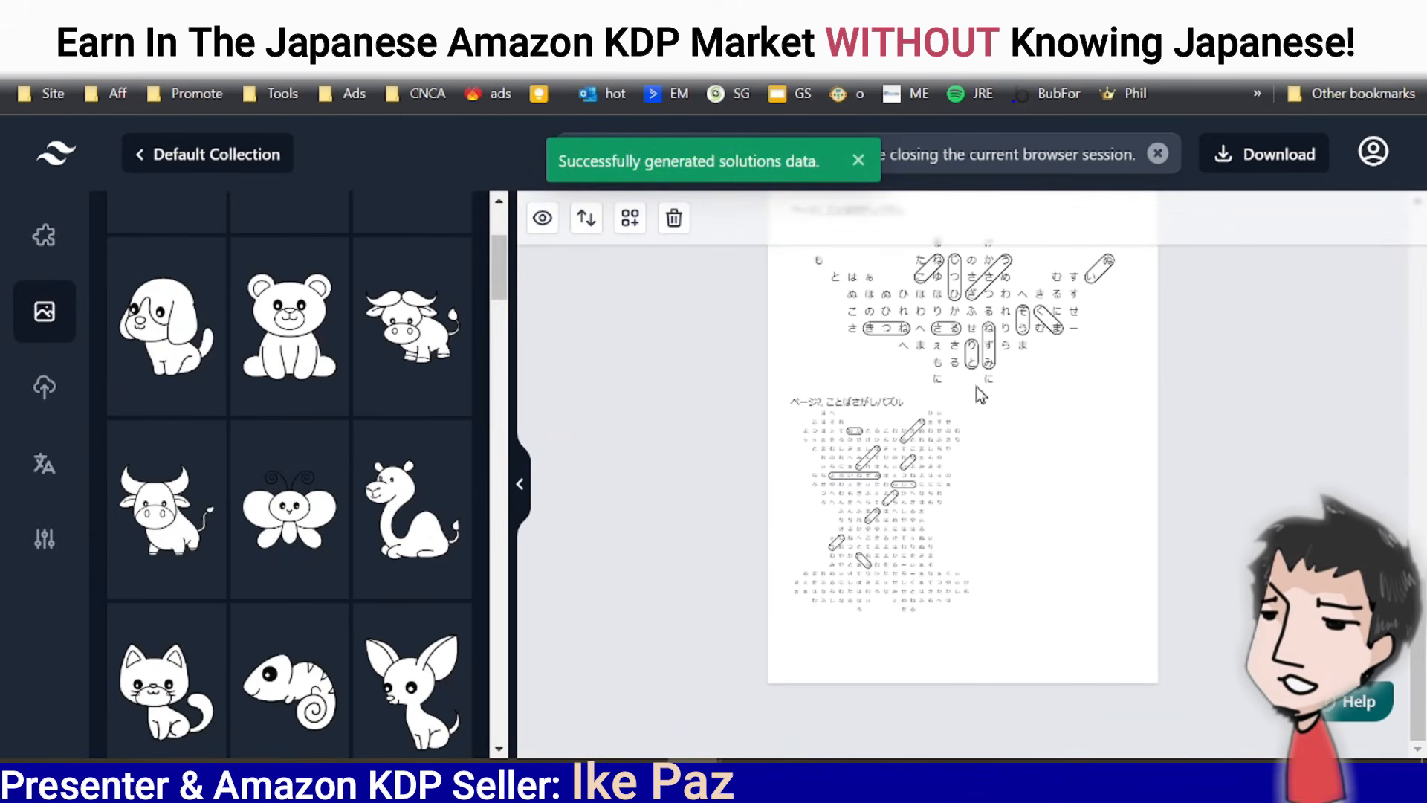
Review the bat puzzle page, the bear puzzle page and the shared solutions page.
{"action": "scroll", "coordinate": [979, 394], "scroll_direction": "up", "scroll_amount": 3}
{"action": "scroll", "coordinate": [996, 498], "scroll_direction": "up", "scroll_amount": 8}
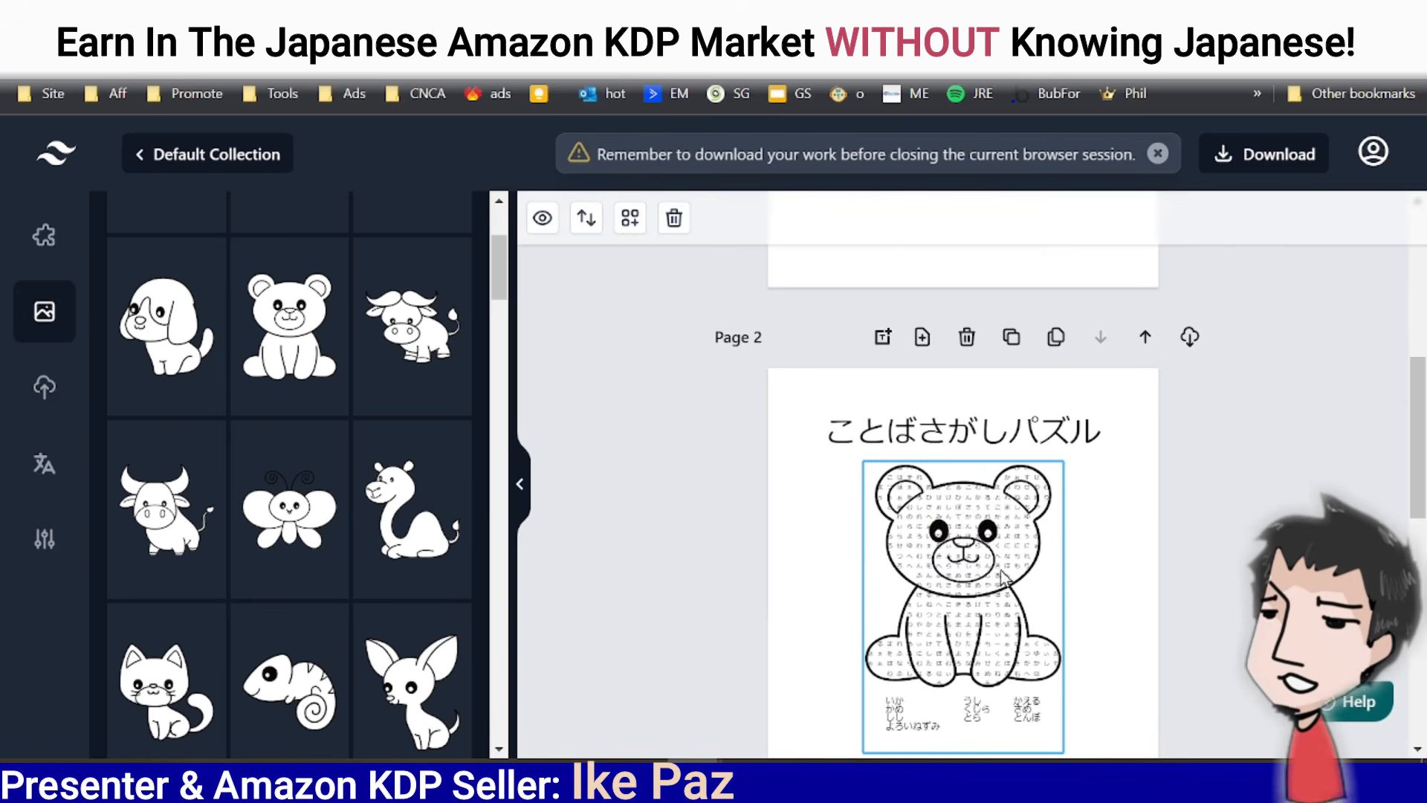
{"action": "scroll", "coordinate": [1002, 520], "scroll_direction": "up", "scroll_amount": 7}
{"action": "scroll", "coordinate": [1000, 480], "scroll_direction": "down", "scroll_amount": 4}
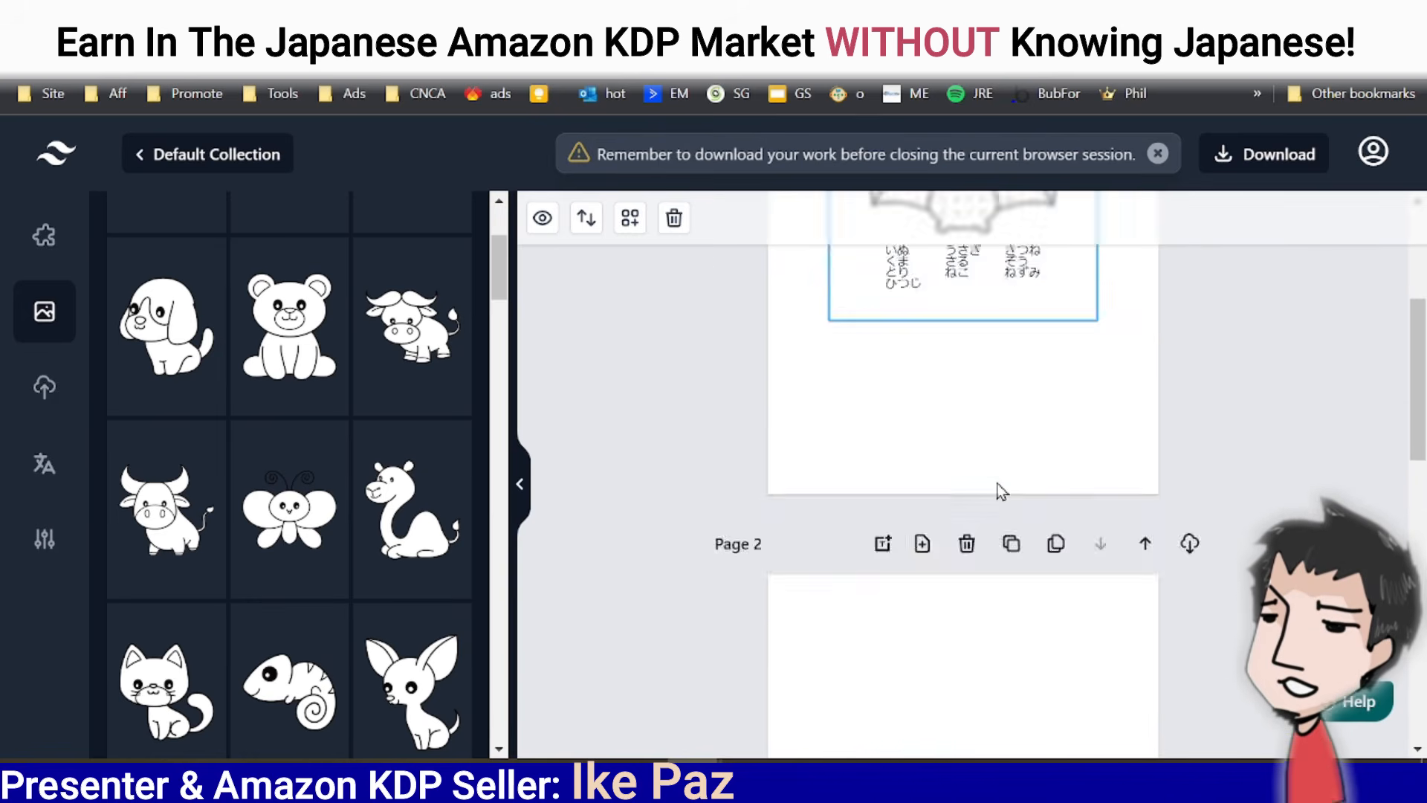
{"action": "scroll", "coordinate": [1001, 492], "scroll_direction": "down", "scroll_amount": 10}
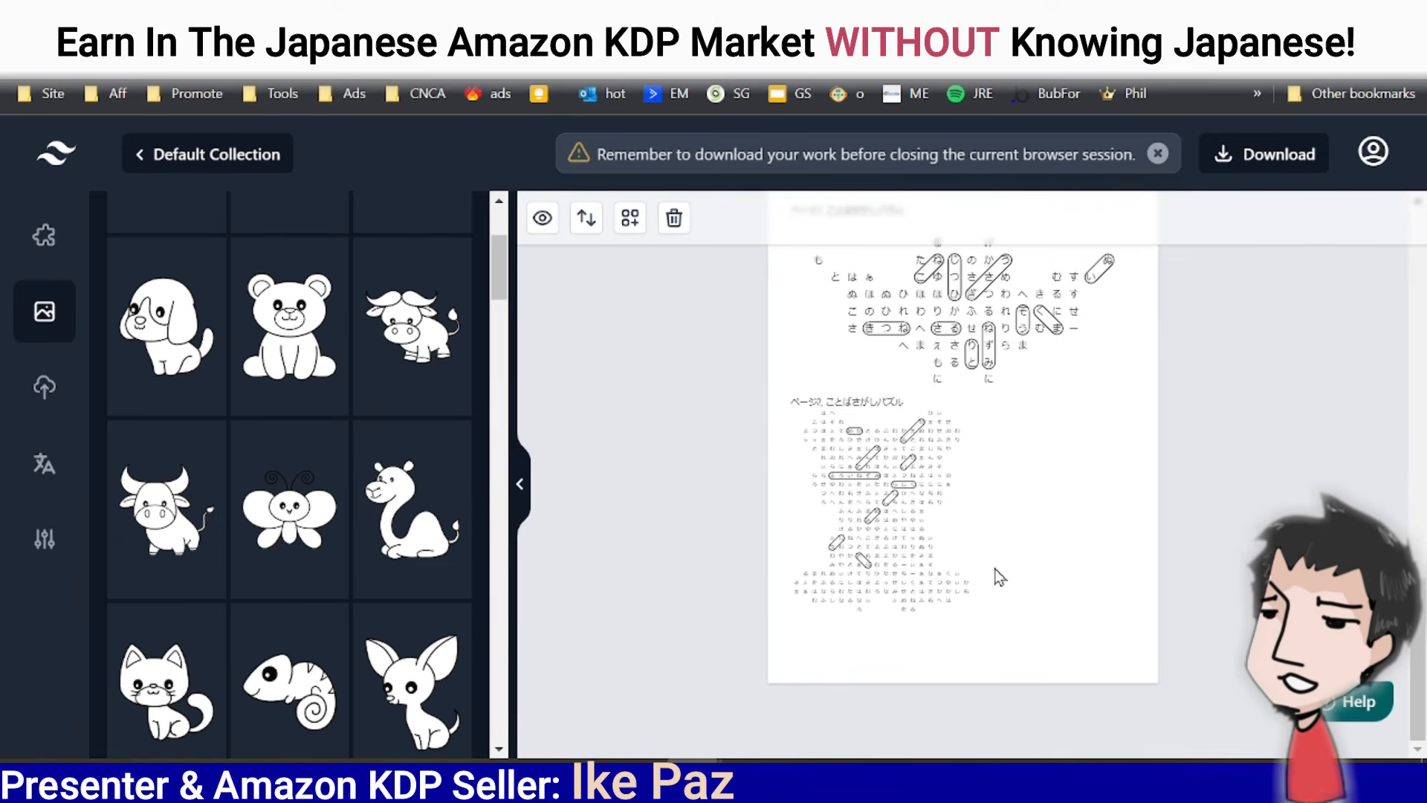
{"action": "scroll", "coordinate": [1000, 577], "scroll_direction": "up", "scroll_amount": 5}
{"action": "scroll", "coordinate": [999, 577], "scroll_direction": "up", "scroll_amount": 5}
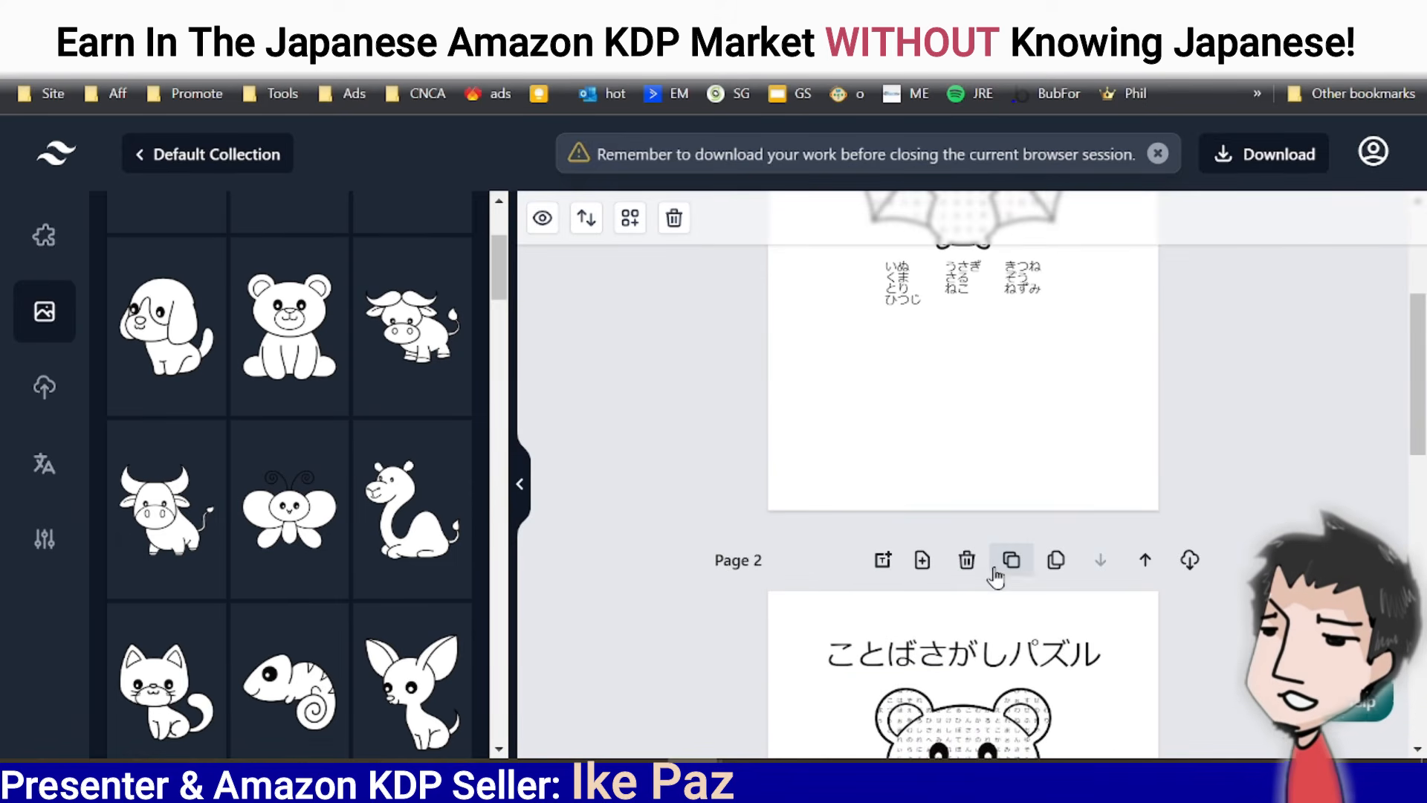
{"action": "scroll", "coordinate": [1000, 577], "scroll_direction": "up", "scroll_amount": 2}
{"action": "scroll", "coordinate": [1000, 576], "scroll_direction": "up", "scroll_amount": 2}
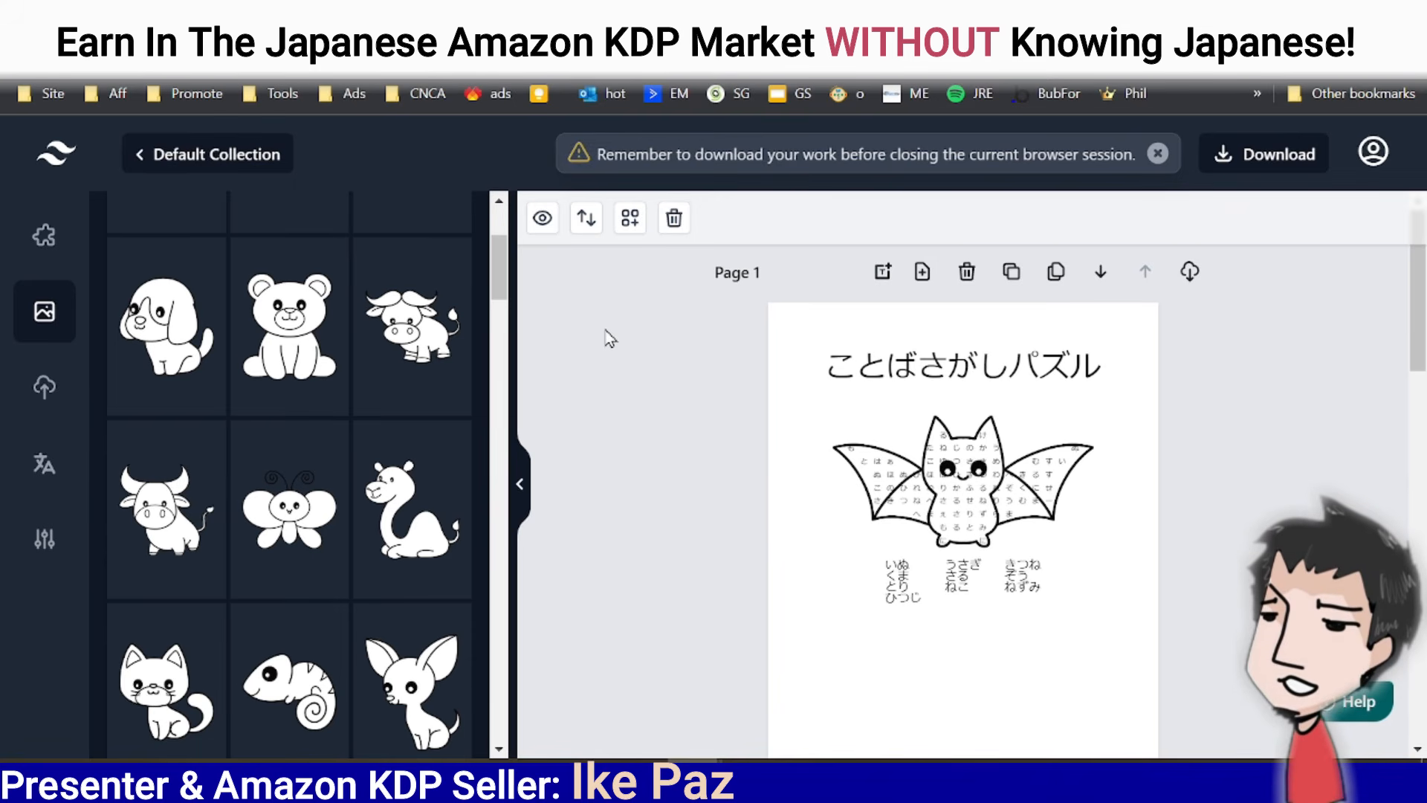
{"action": "scroll", "coordinate": [675, 477], "scroll_direction": "down", "scroll_amount": 10}
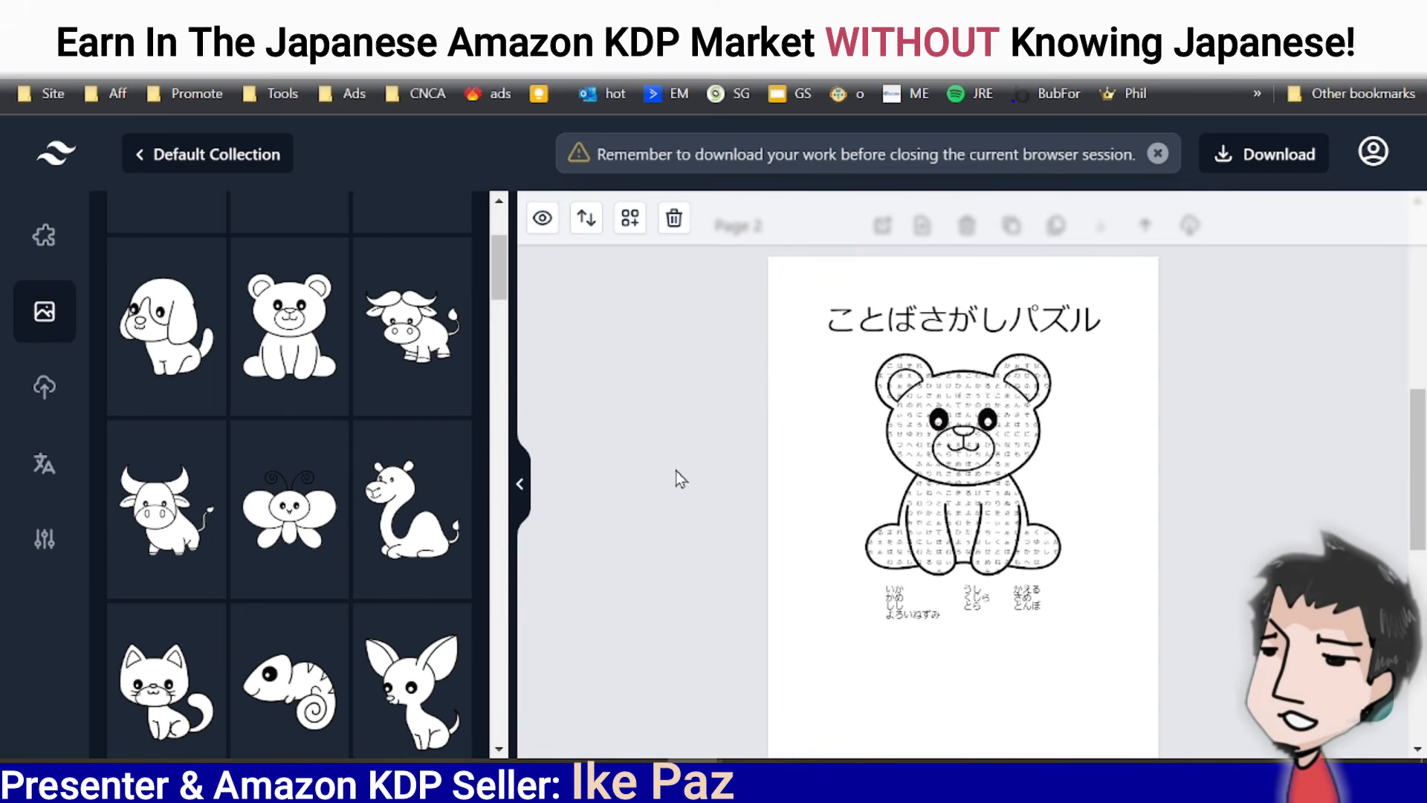